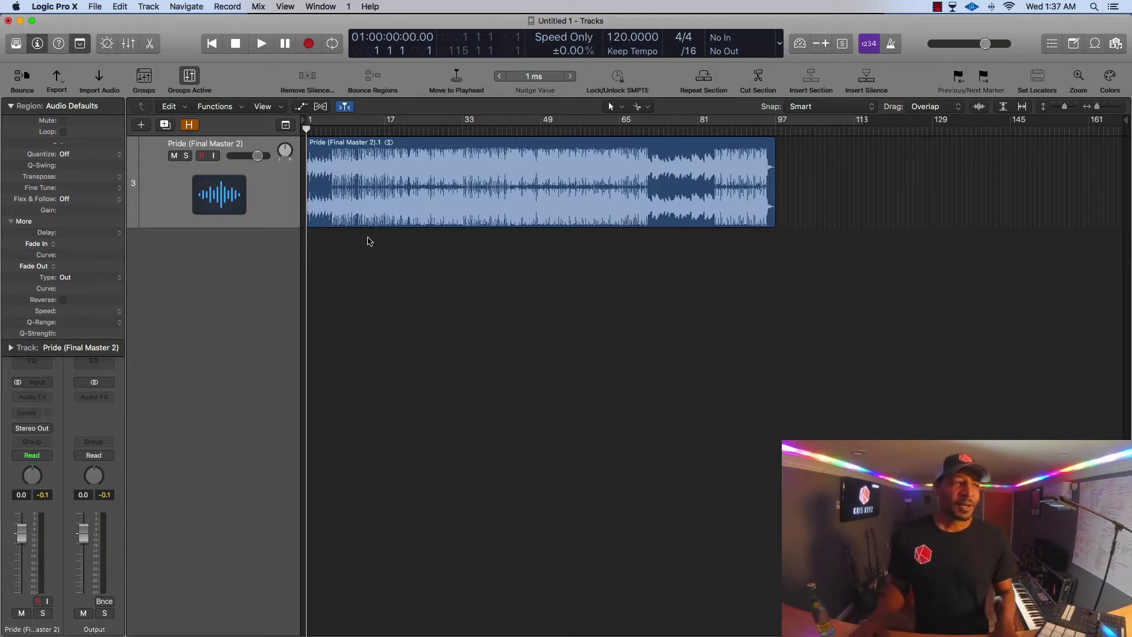
Play the opening of the Pride (Final Master 2) audio region from the start of the project
scroll(325, 206, up, 10)
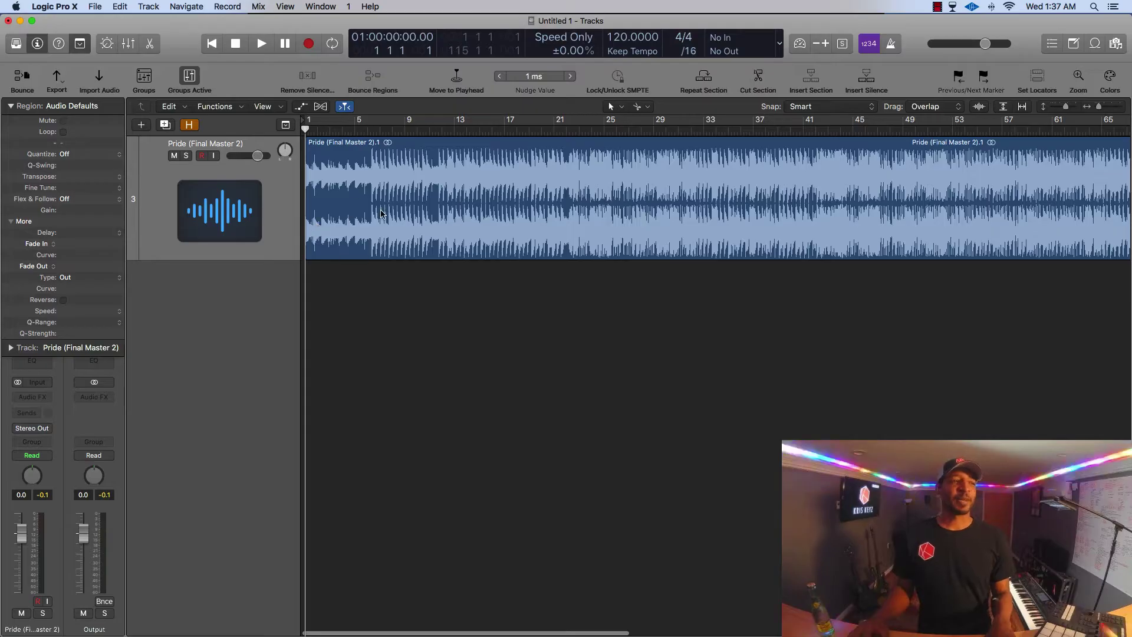
key(space)
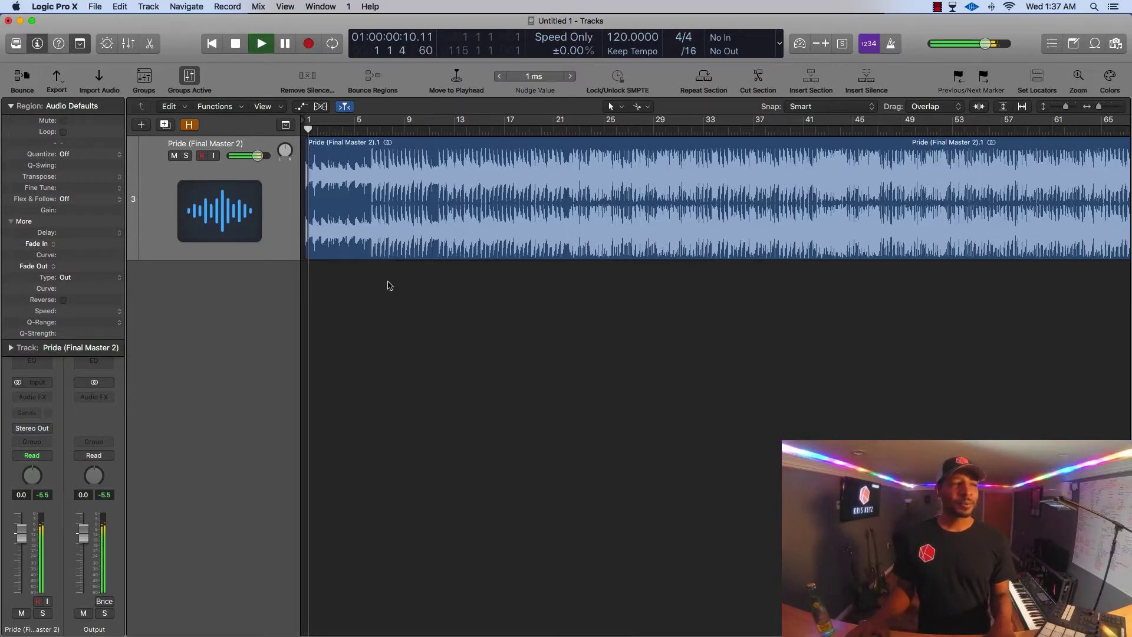
key(super+Right)
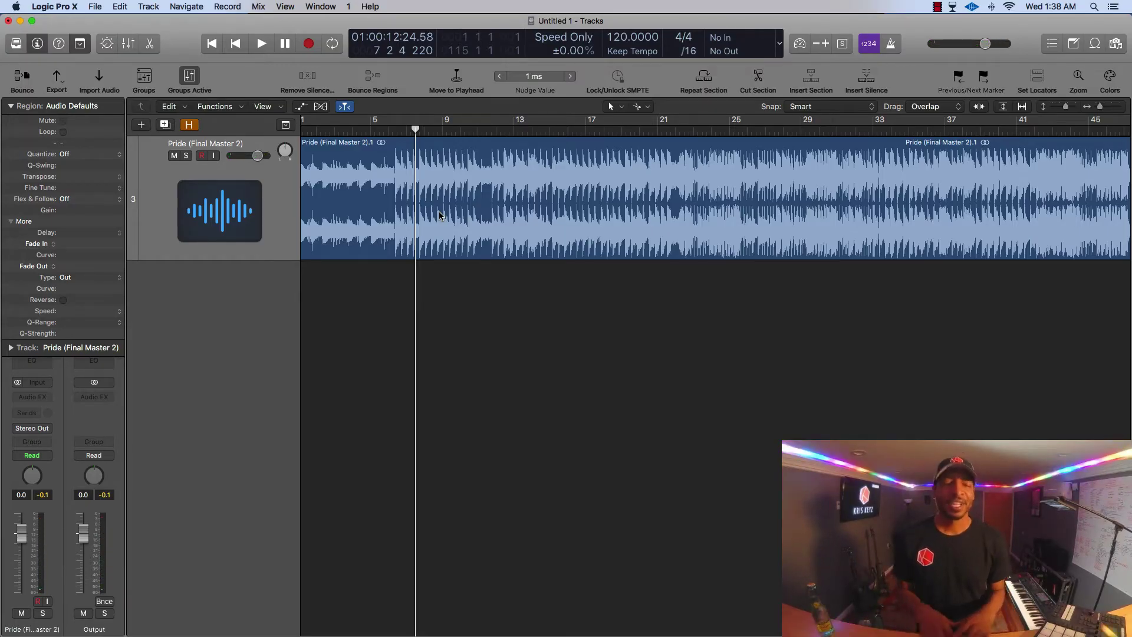
Add a fade-in about 7698 long at the start of the Pride (Final Master 2) region
scroll(394, 268, left, 2)
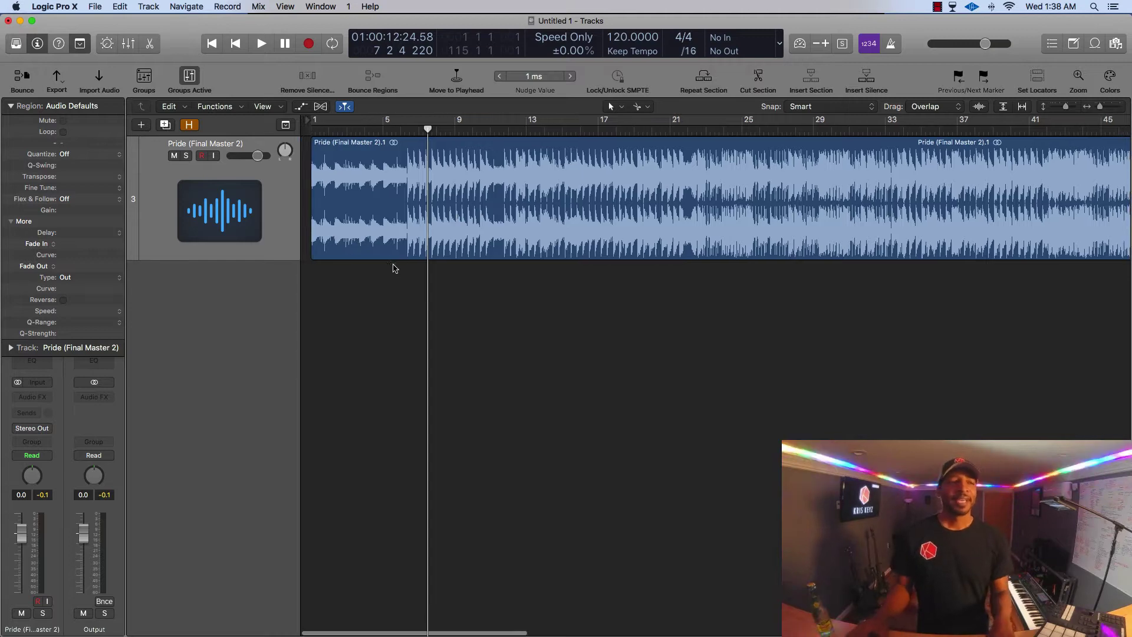
scroll(394, 269, right, 1)
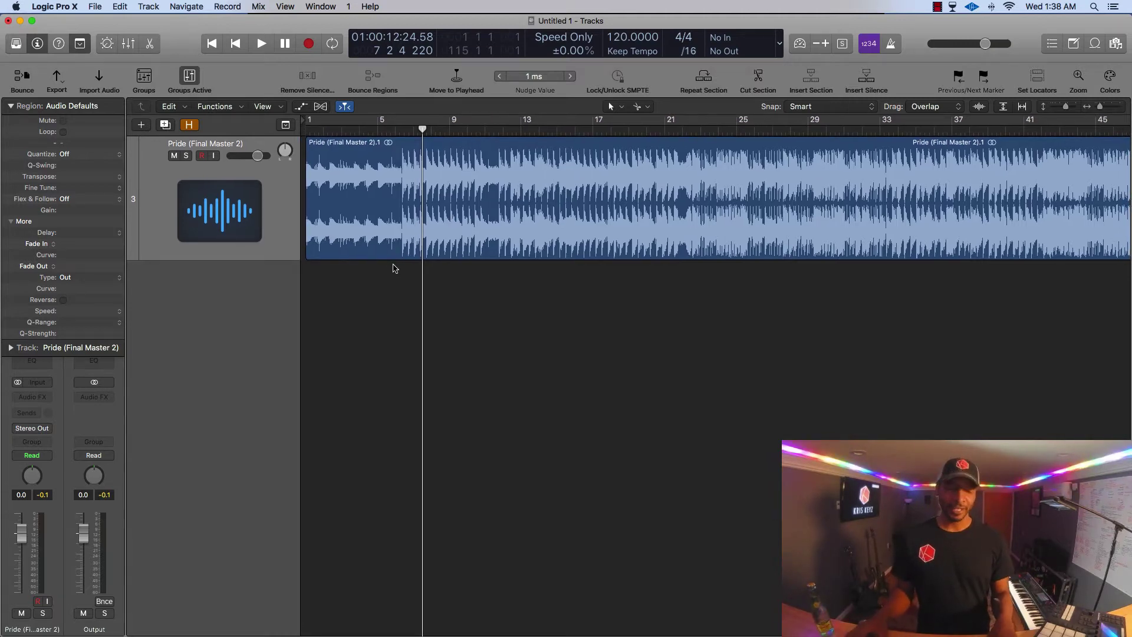
scroll(394, 269, down, 5)
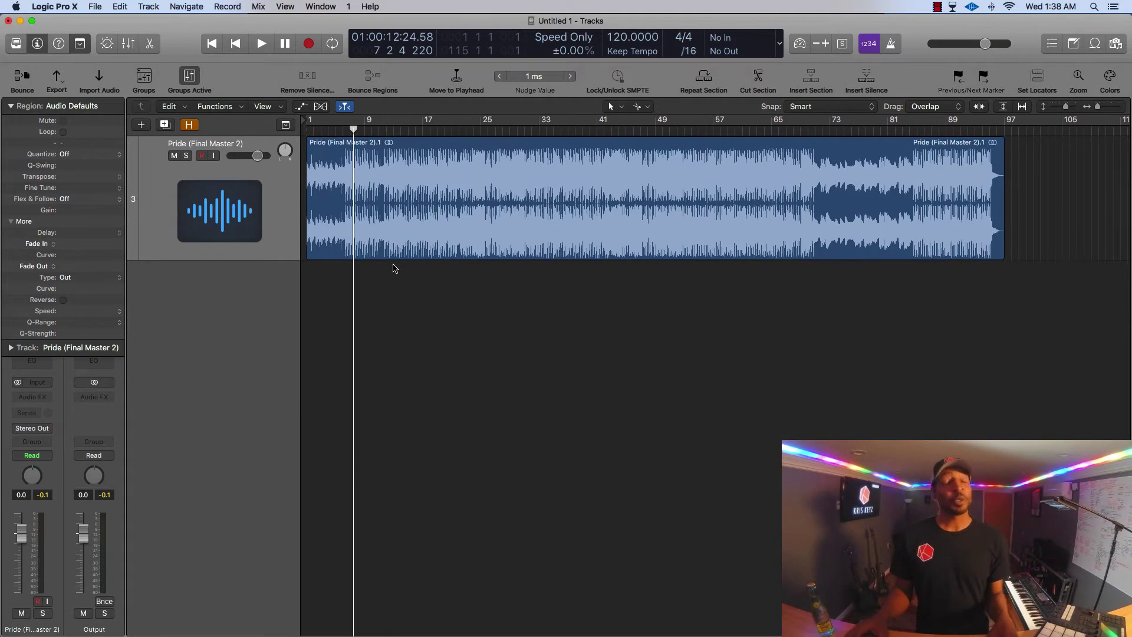
scroll(395, 266, up, 5)
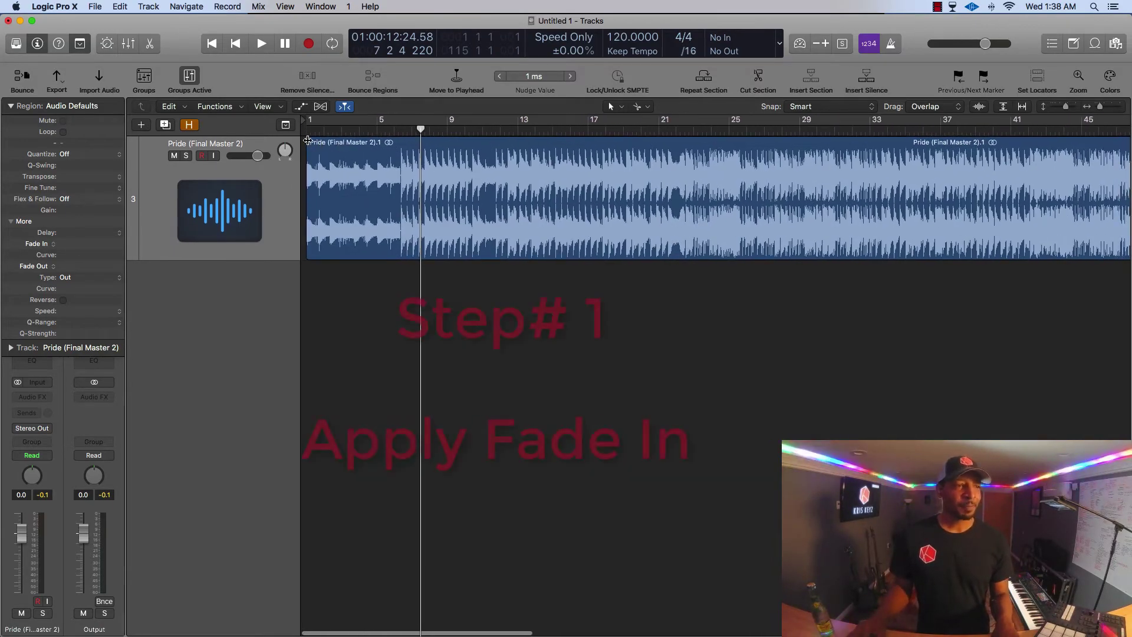
click(307, 140)
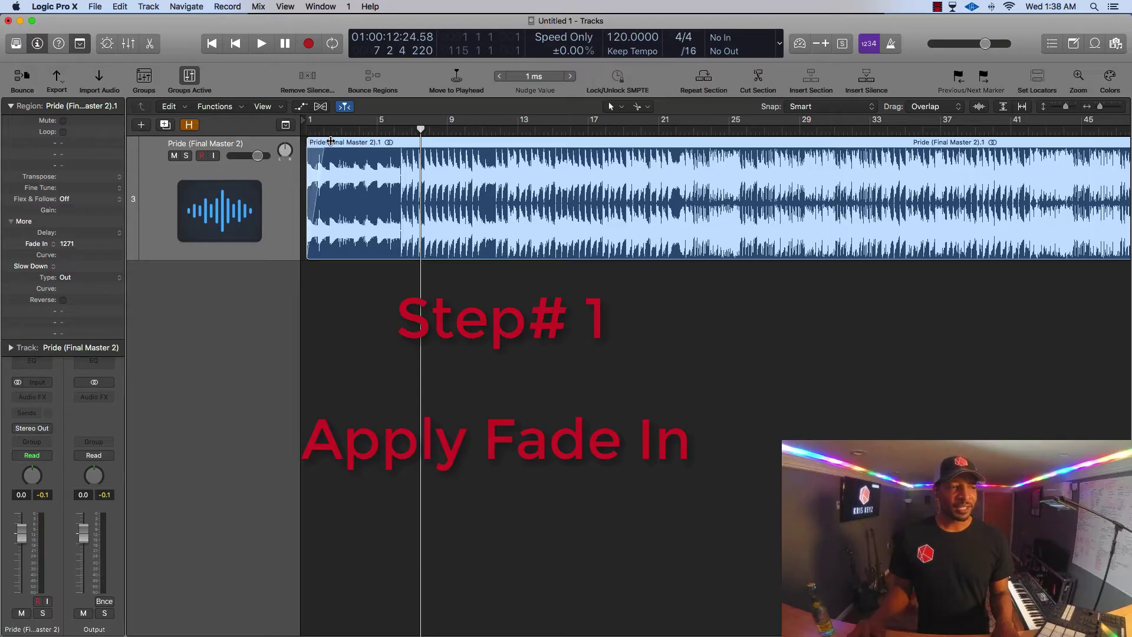
drag(331, 140, 375, 137)
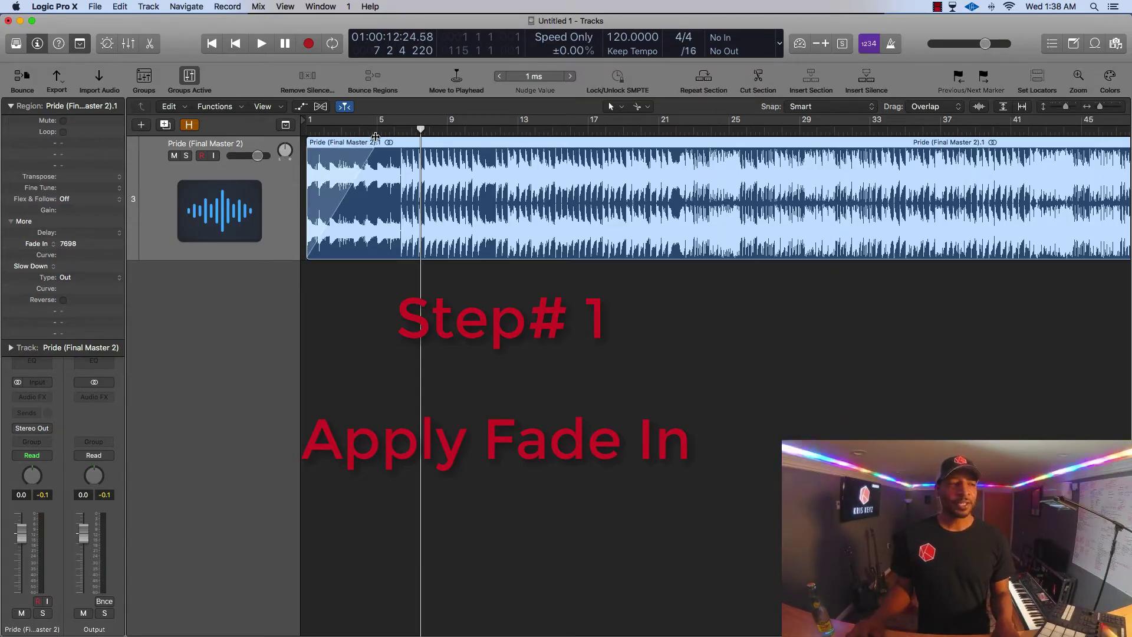
key(super+Down)
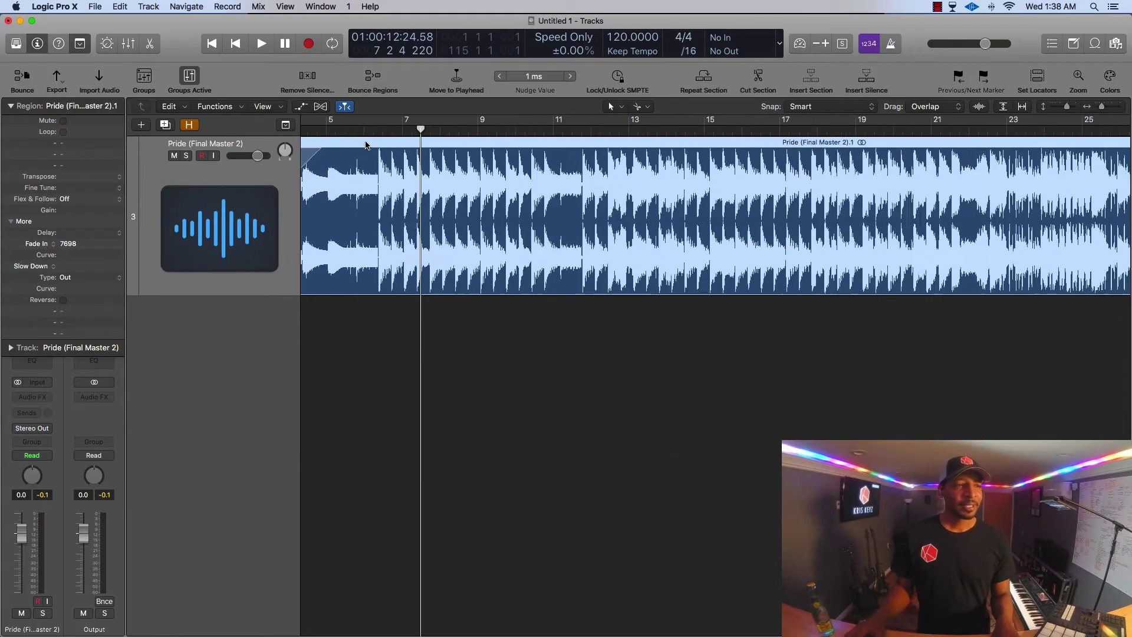
key(super+Right)
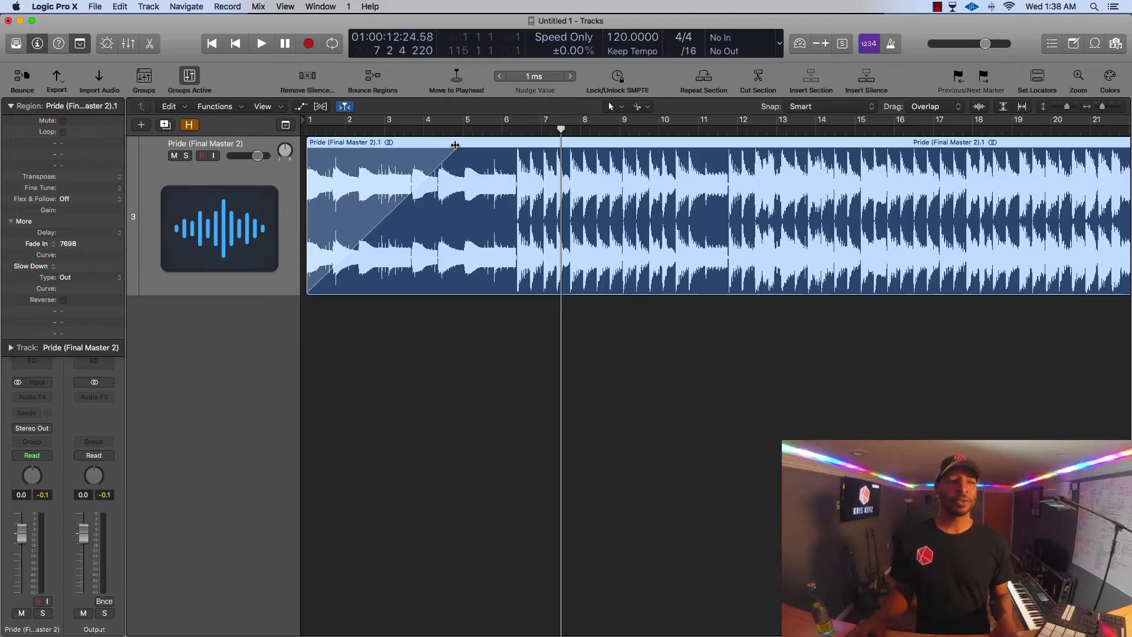
Set the region's fade-in curve to 1, change its type to Speed Up, and deselect the region
mouse_move(453, 147)
mouse_down()
mouse_move(524, 146)
mouse_move(465, 152)
mouse_up()
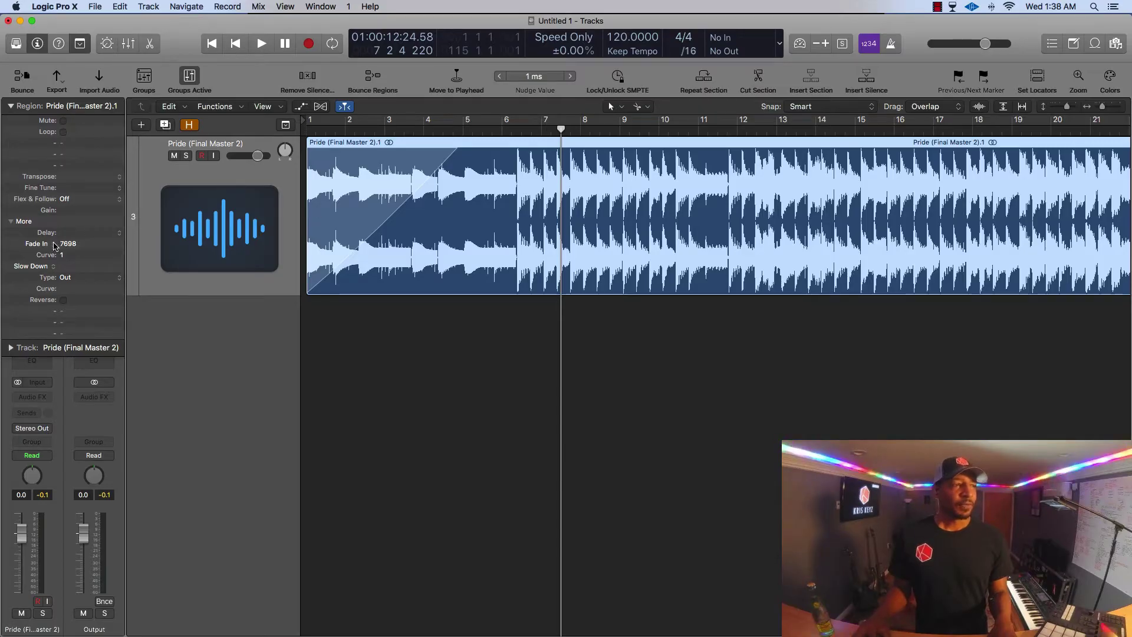
click(49, 247)
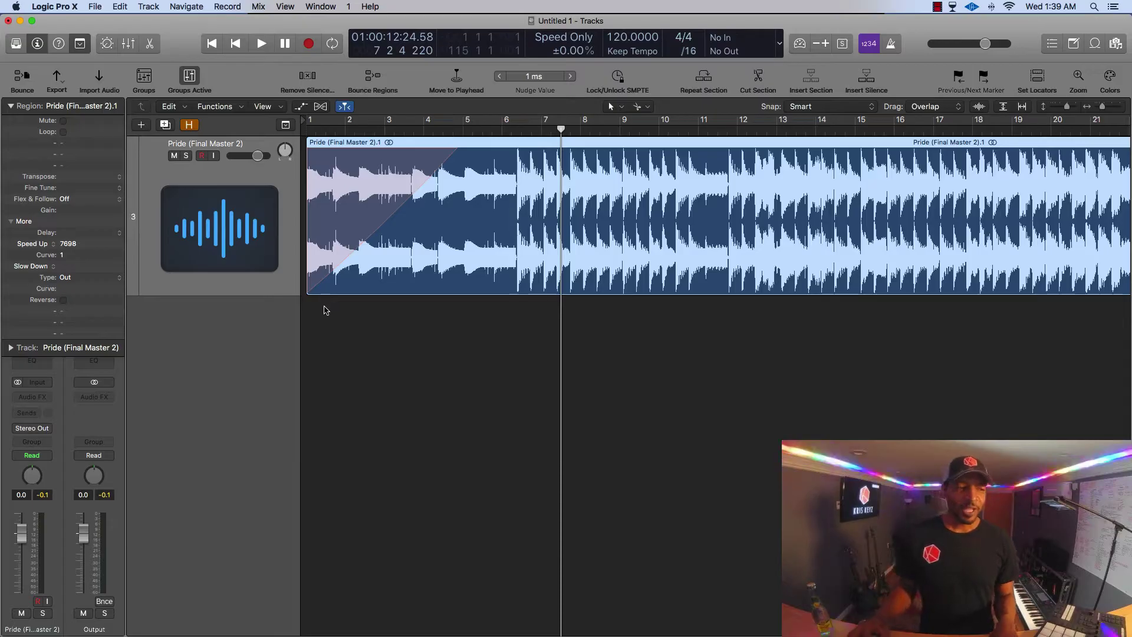
click(328, 349)
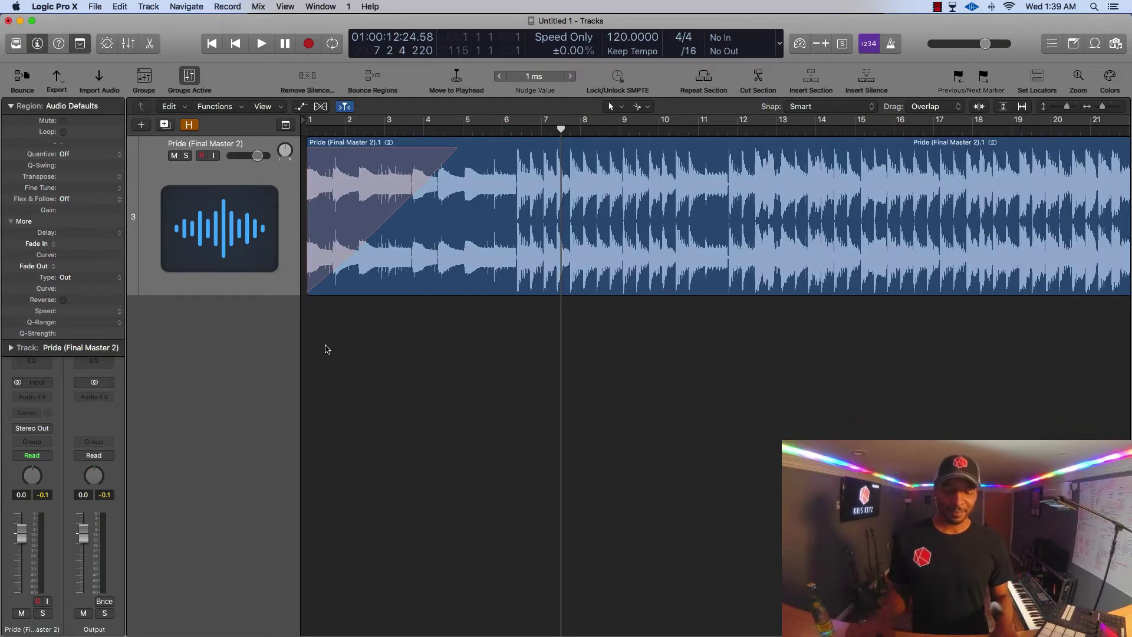
Play the song from the beginning through the Speed Up section, then stop playback
key(Return)
key(space)
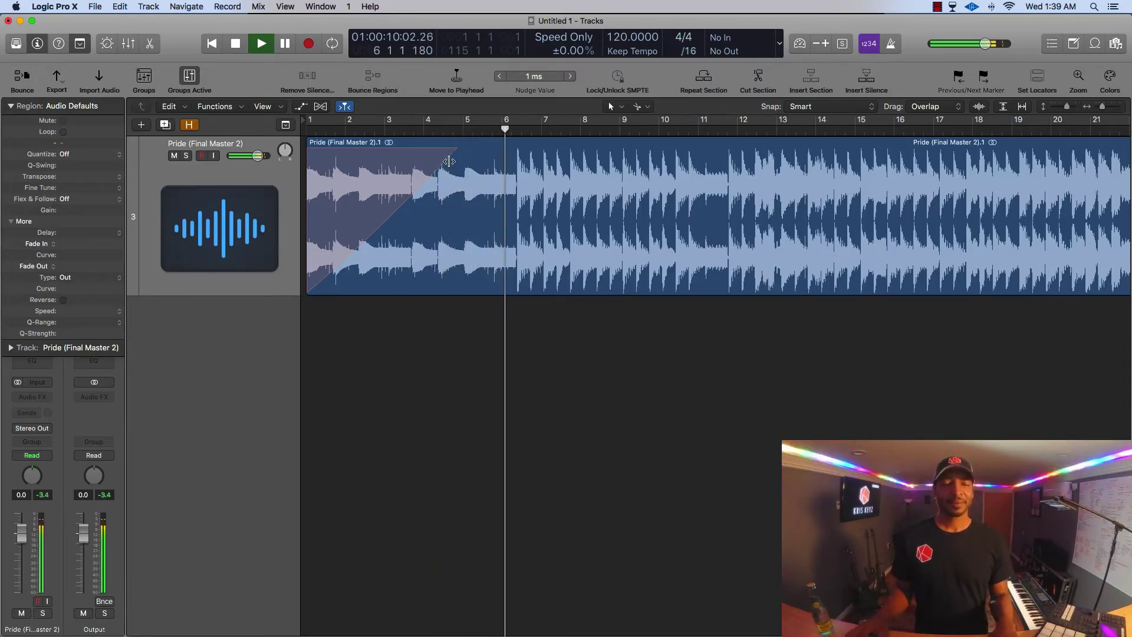
key(space)
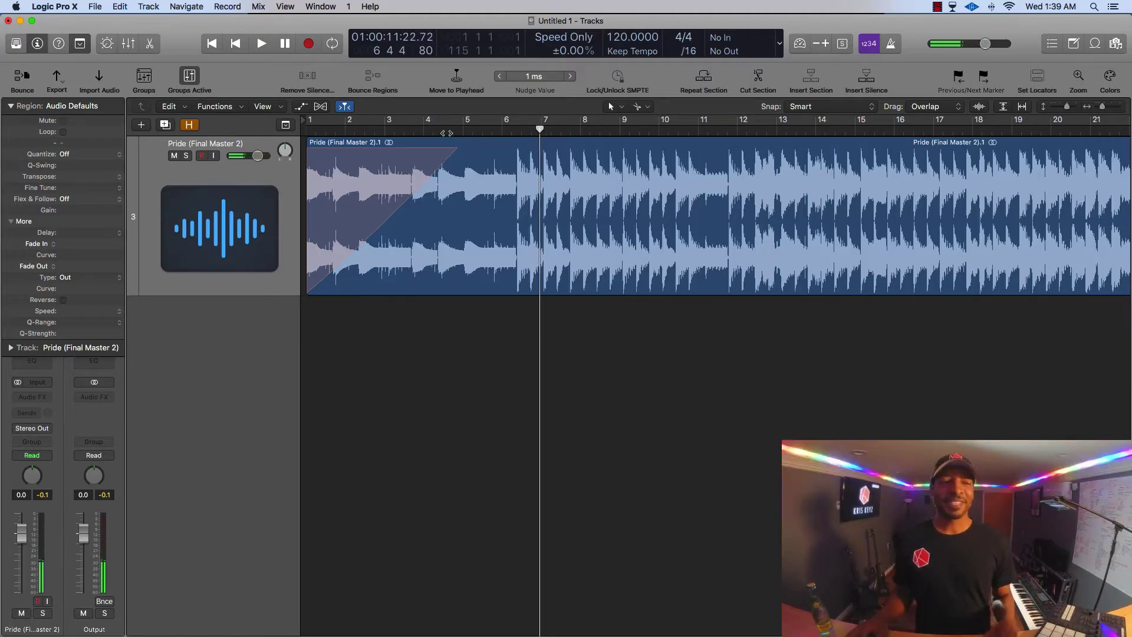
Shorten the region's Speed Up to about 4060 and play it back from the beginning
click(453, 150)
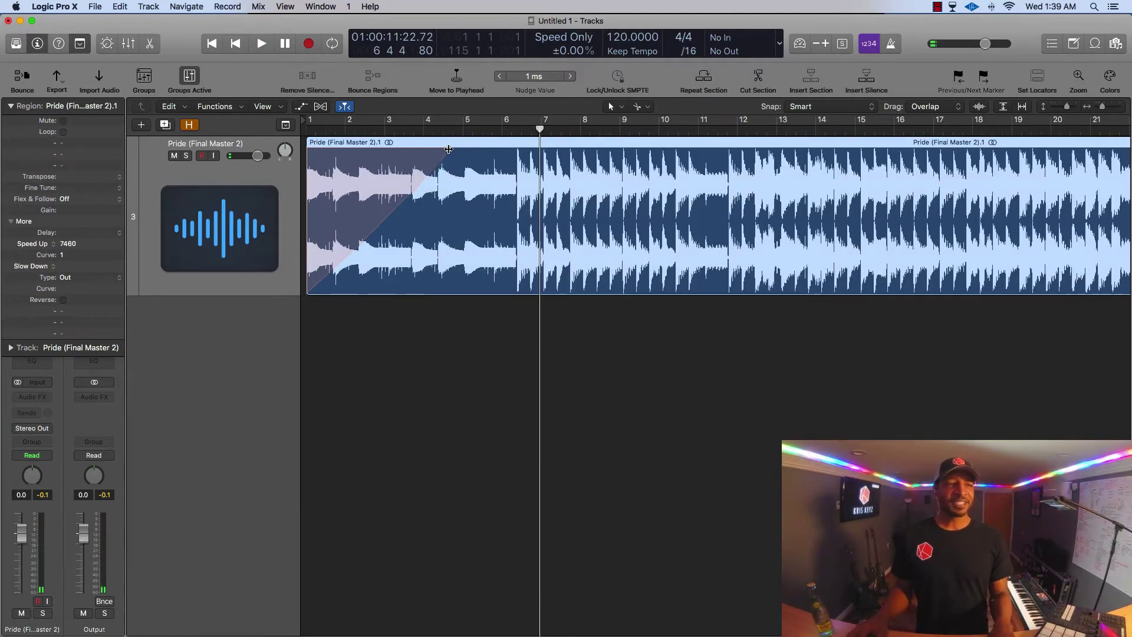
drag(410, 144, 383, 146)
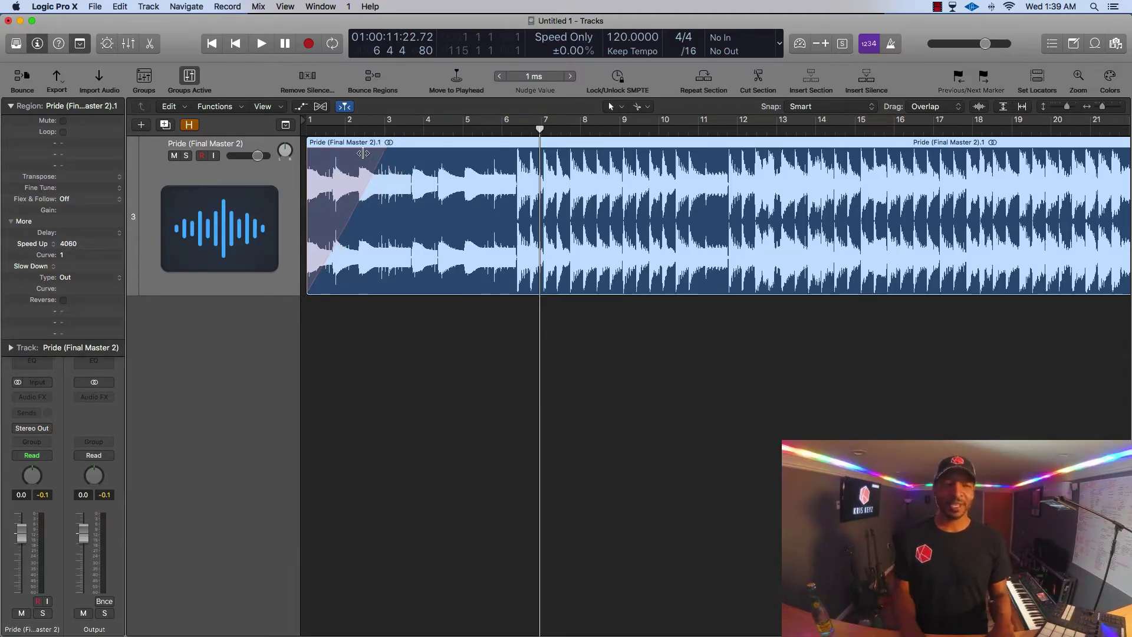
key(Return)
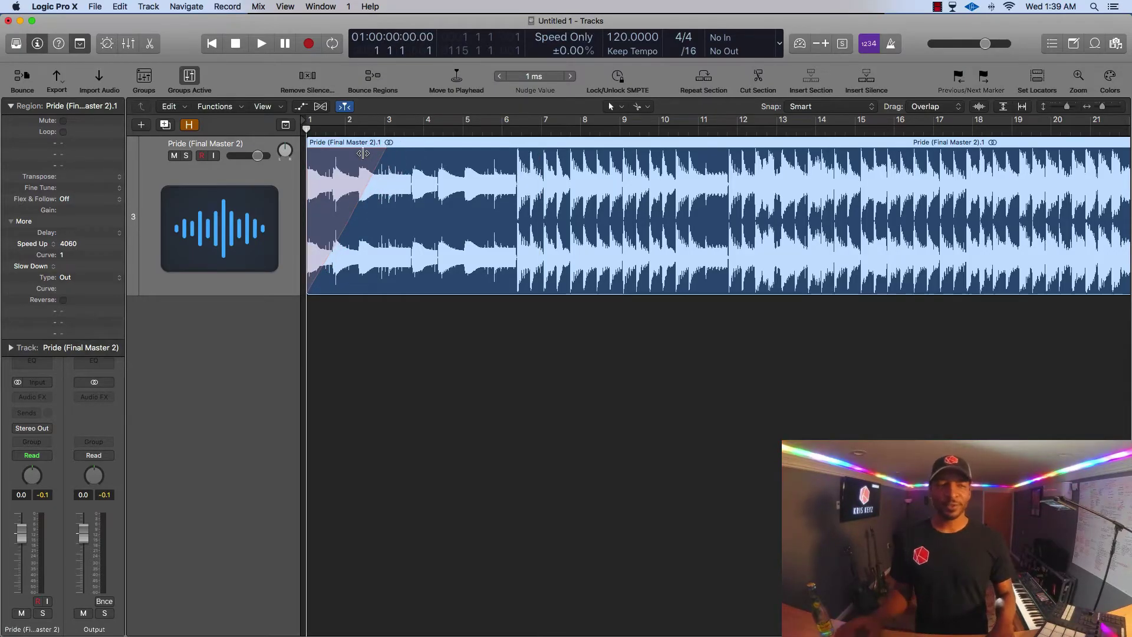
key(space)
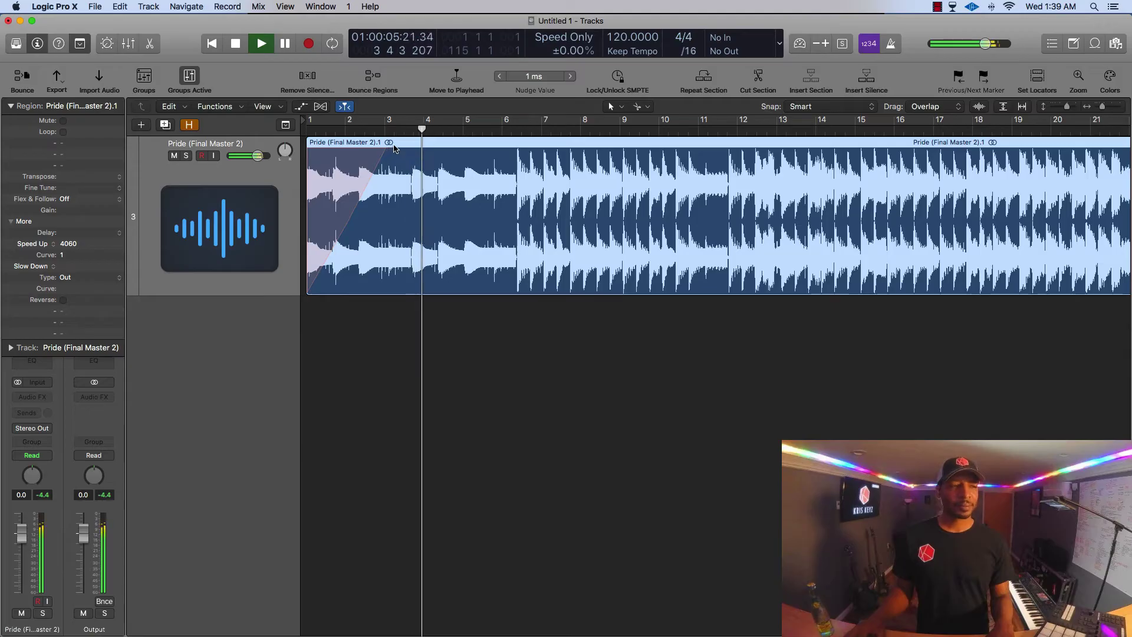
key(space)
Lengthen the region's Speed Up to about 11400 and play it back from the beginning
drag(386, 142, 527, 134)
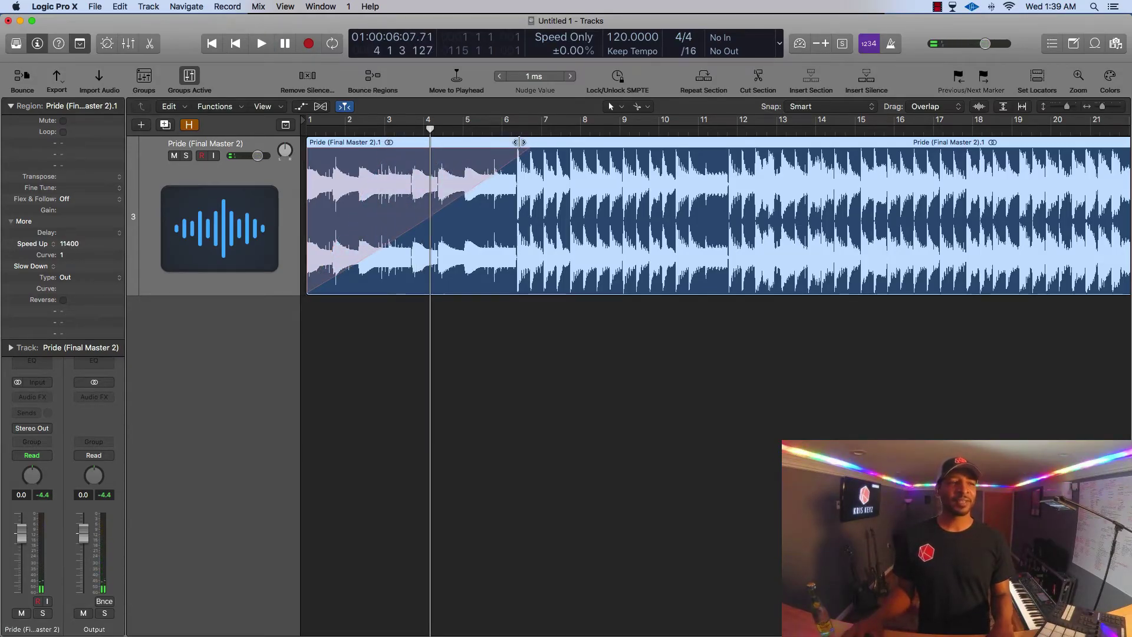
key(Return)
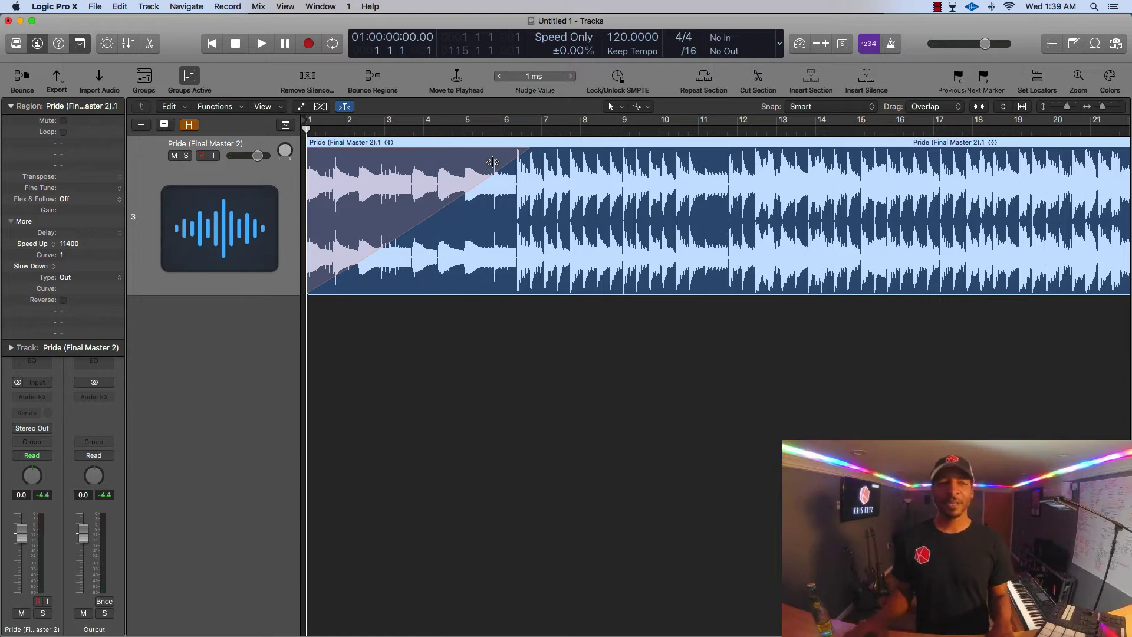
key(space)
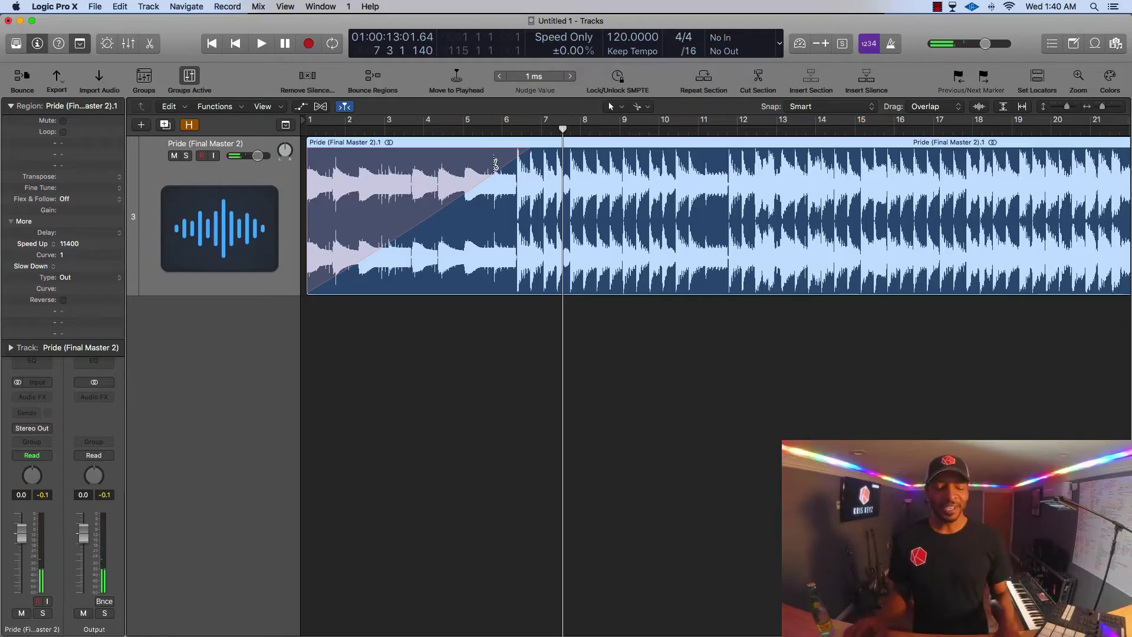
Shorten the region's Speed Up to about 4181 and play the result from the beginning
drag(496, 163, 386, 150)
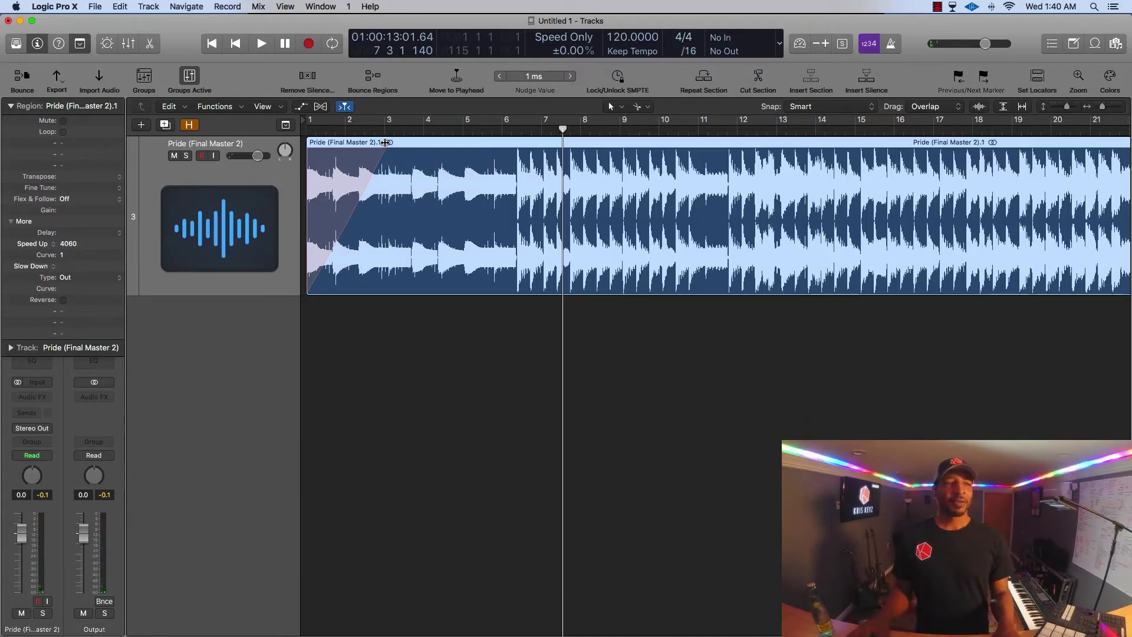
drag(385, 142, 385, 144)
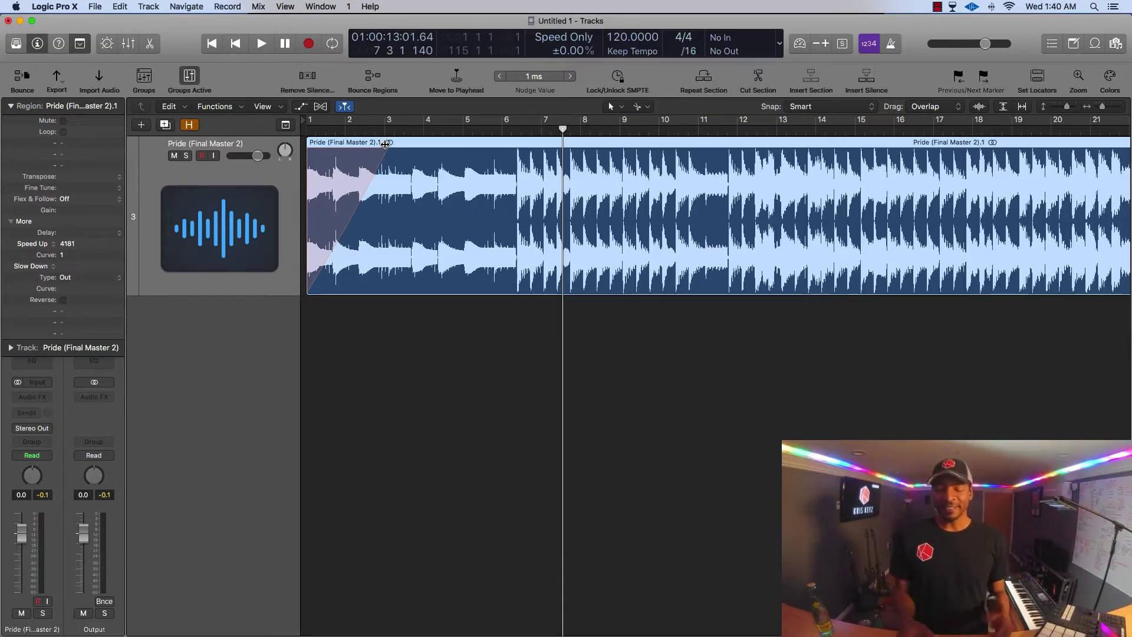
key(Return)
key(space)
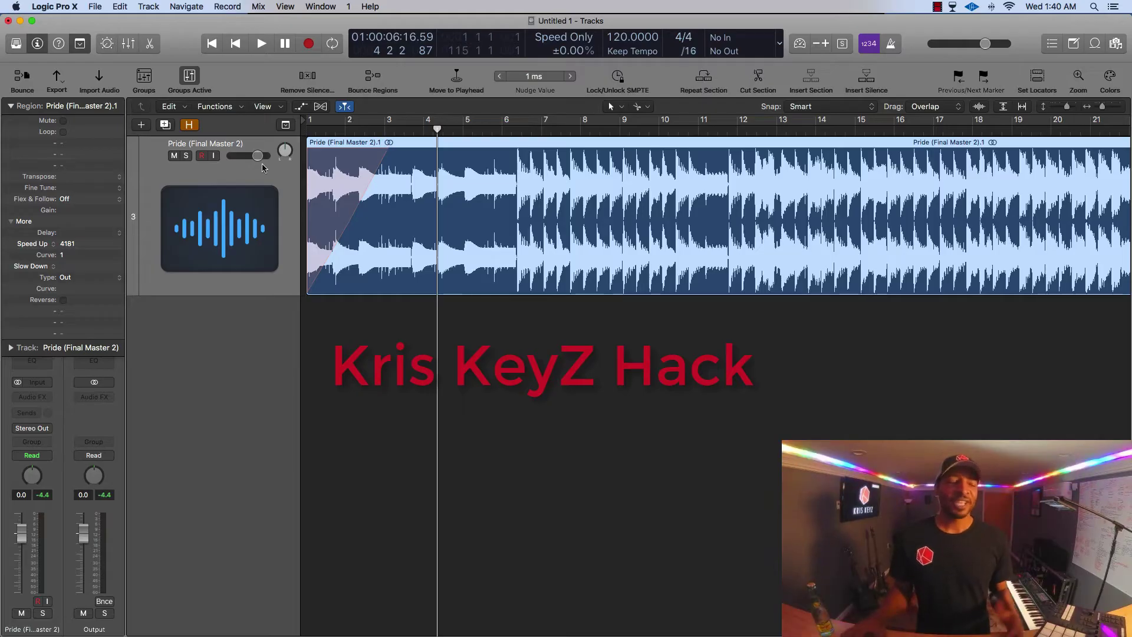
Split the Pride (Final Master 2) region at about bar 4, just past the Speed Up section
click(404, 303)
click(437, 147)
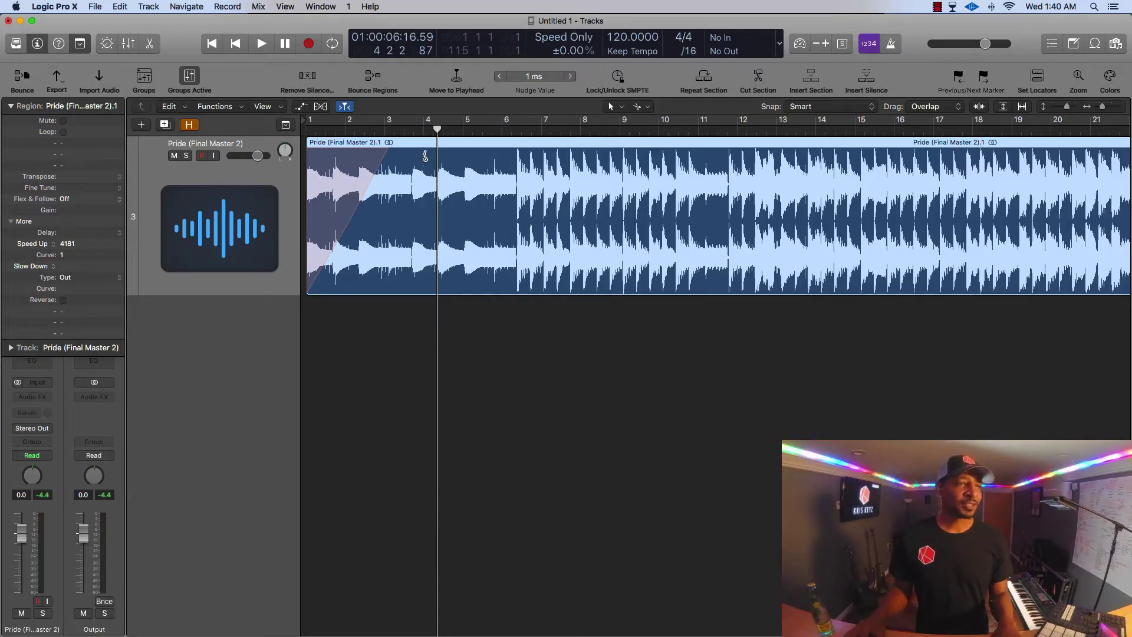
click(424, 156)
click(407, 159)
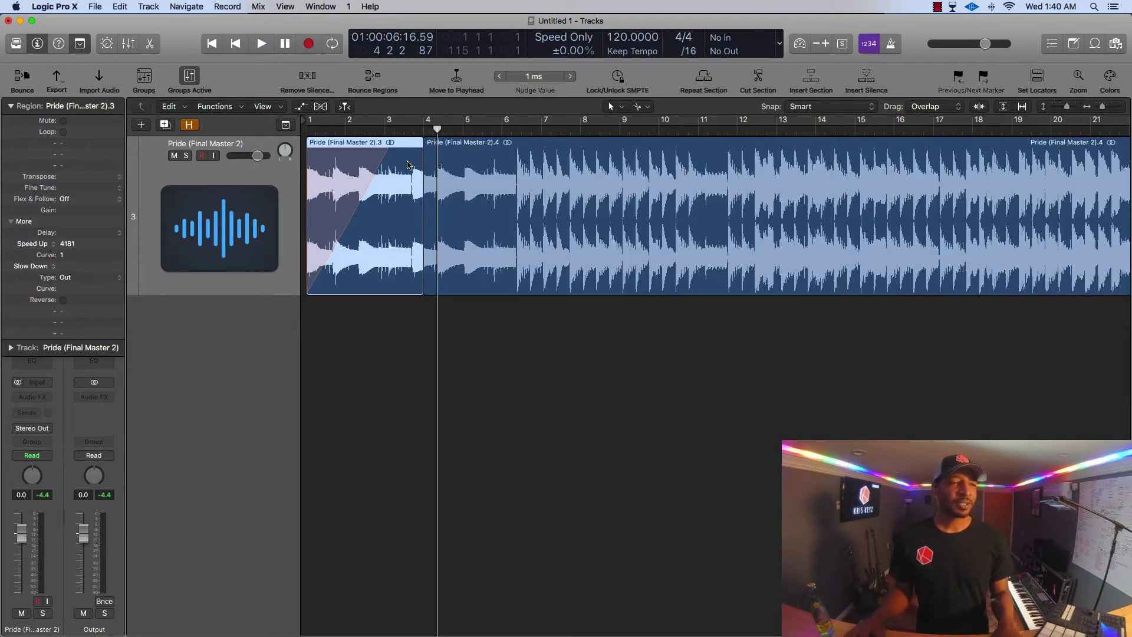
Bounce the short first region with the Speed Up in place to a new track, muting the source and keeping the name Pride (Final Master 2)_bip
click(422, 311)
click(366, 228)
key(Return)
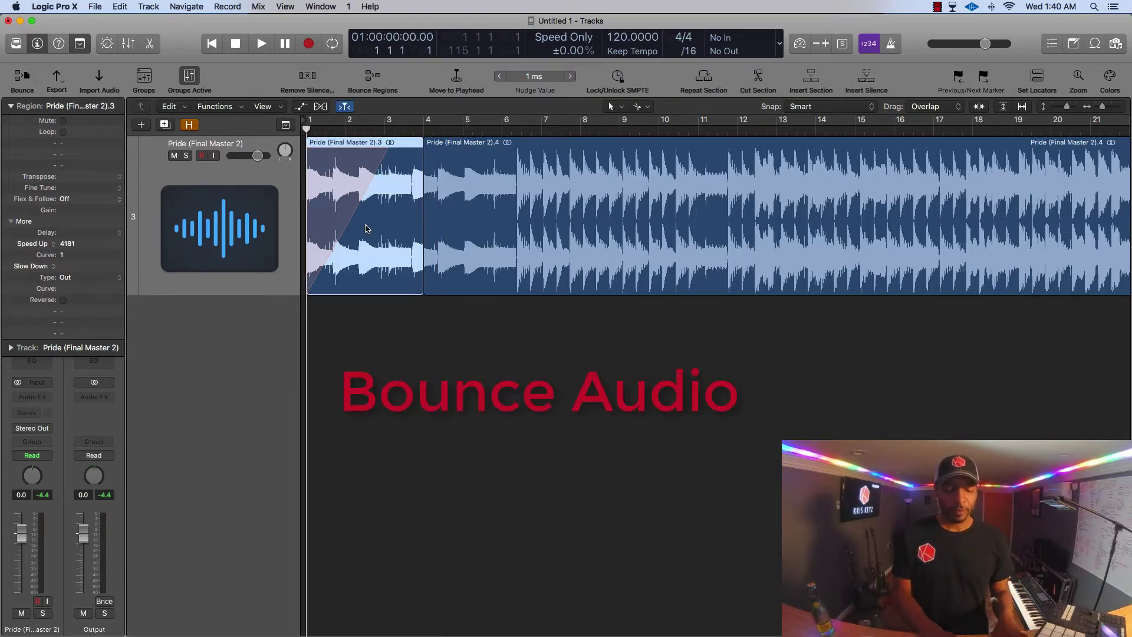
key(ctrl+b)
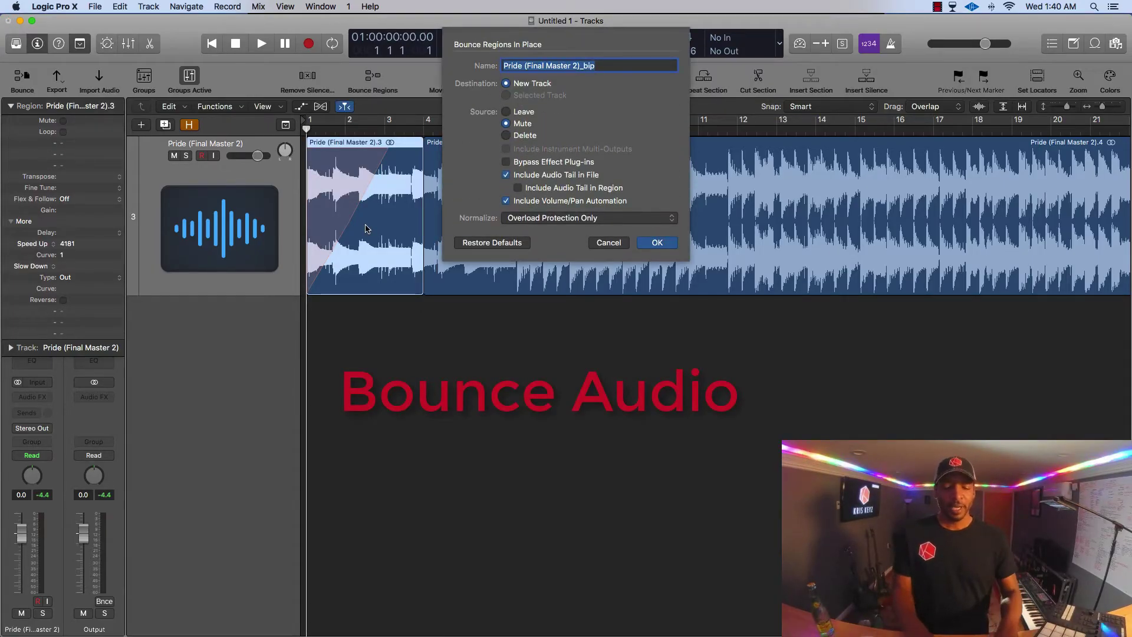
key(Return)
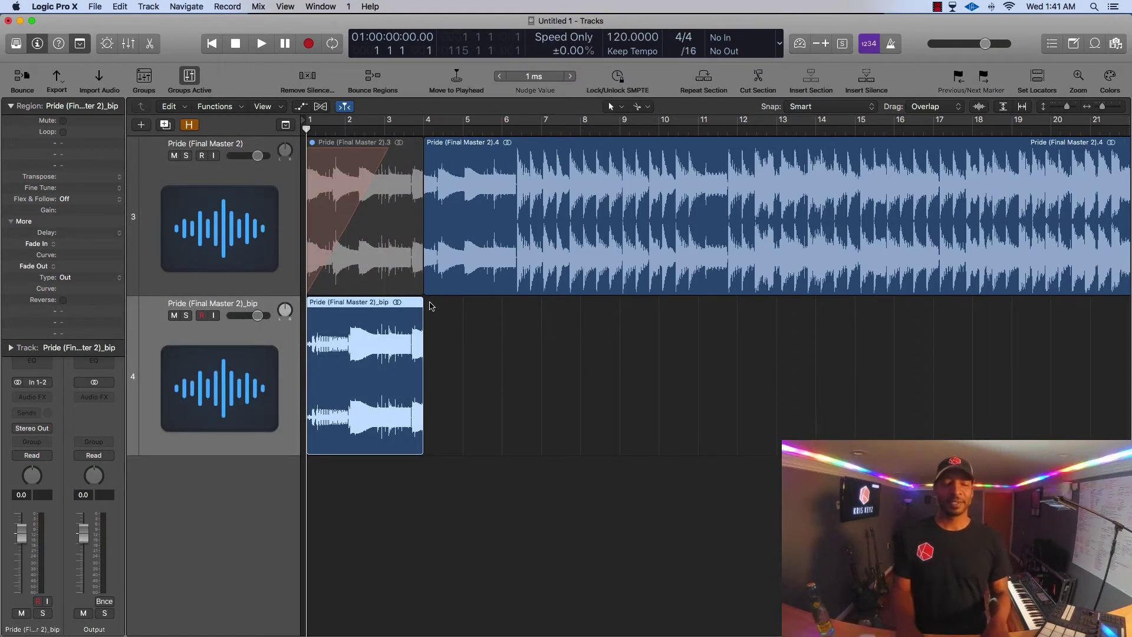
Play the bounced region from the start and add a fade-in about 3068 long at its beginning
key(space)
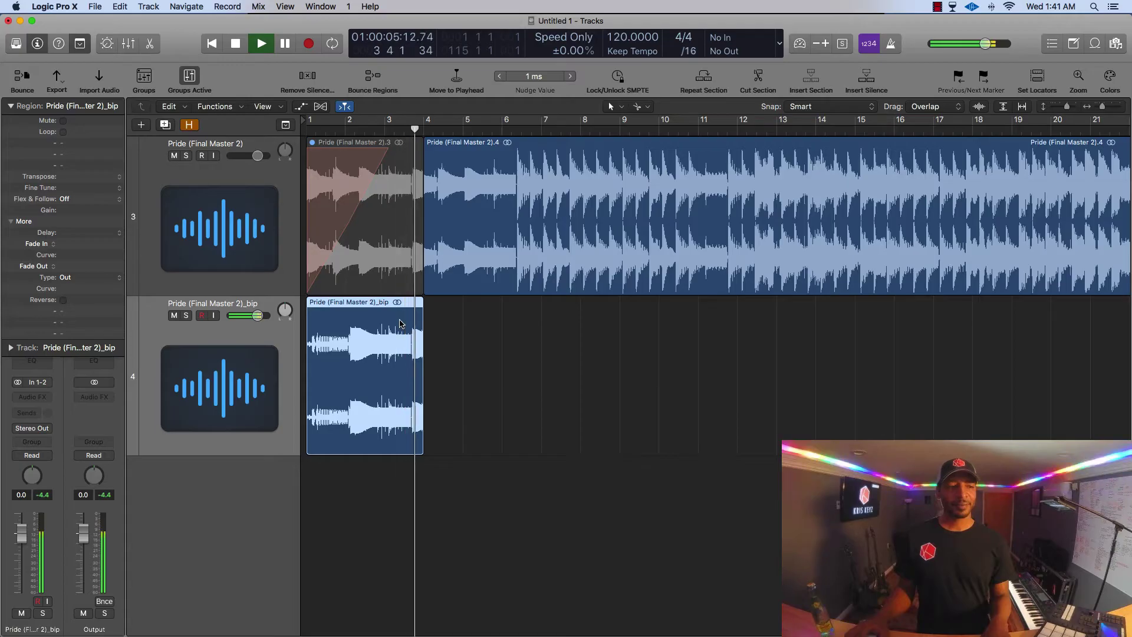
key(space)
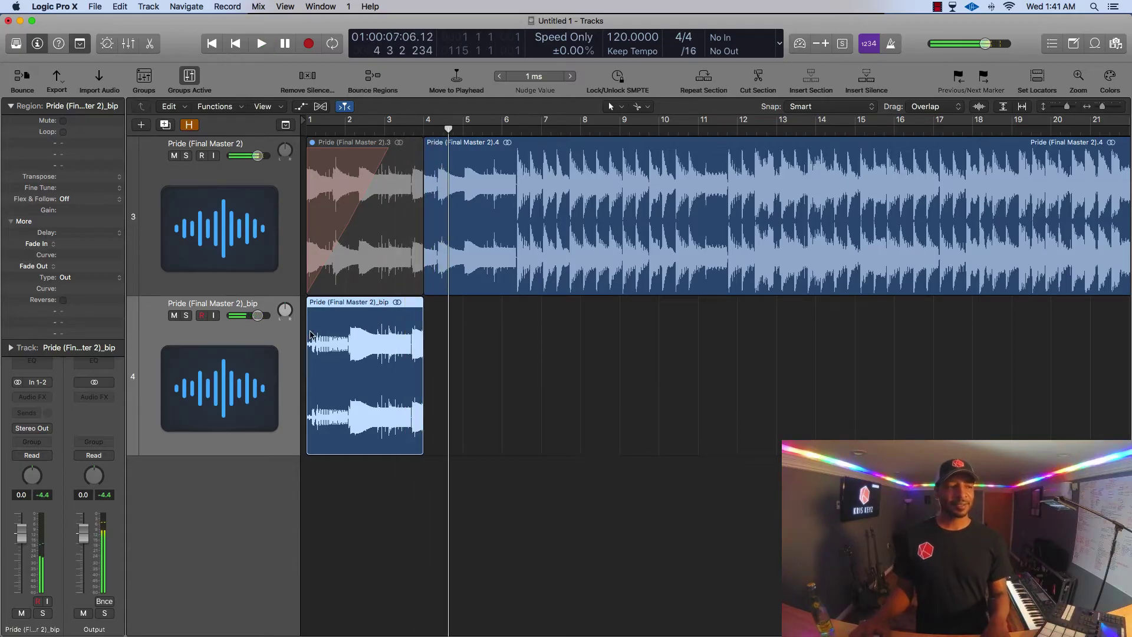
key(Return)
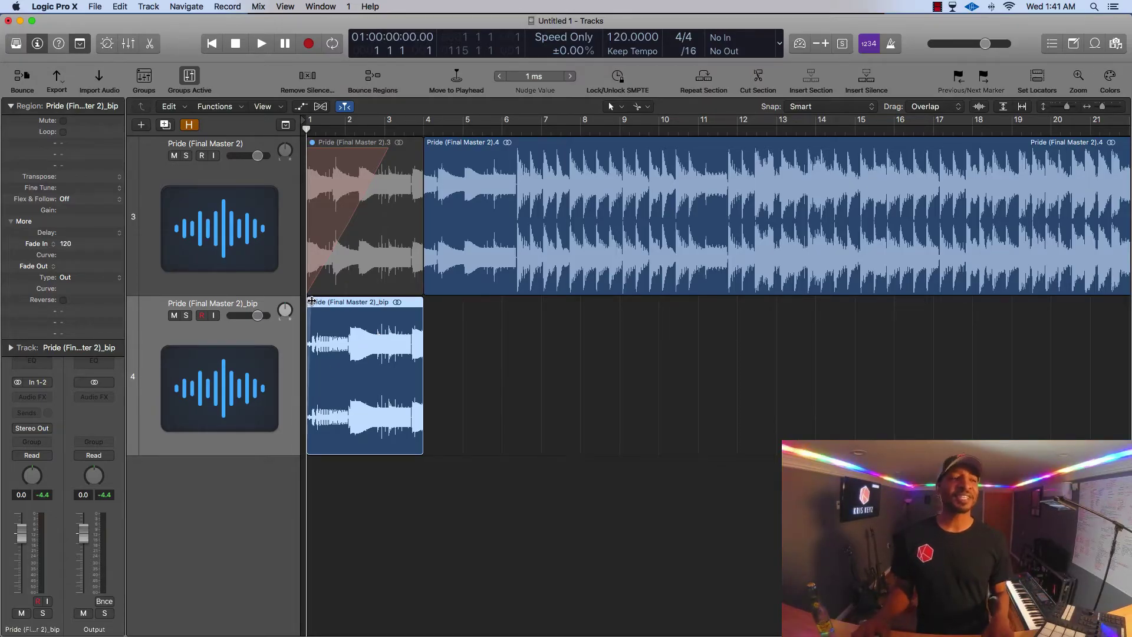
drag(311, 302, 365, 303)
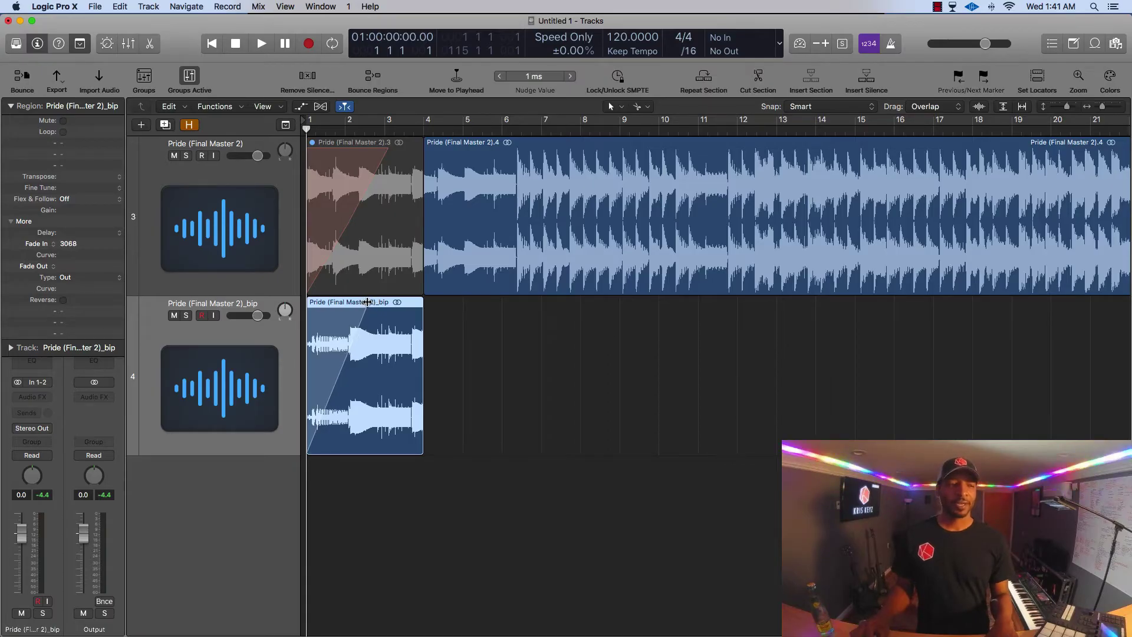
Change the bounced region's fade-in to Speed Up and play the intro from the beginning
click(39, 245)
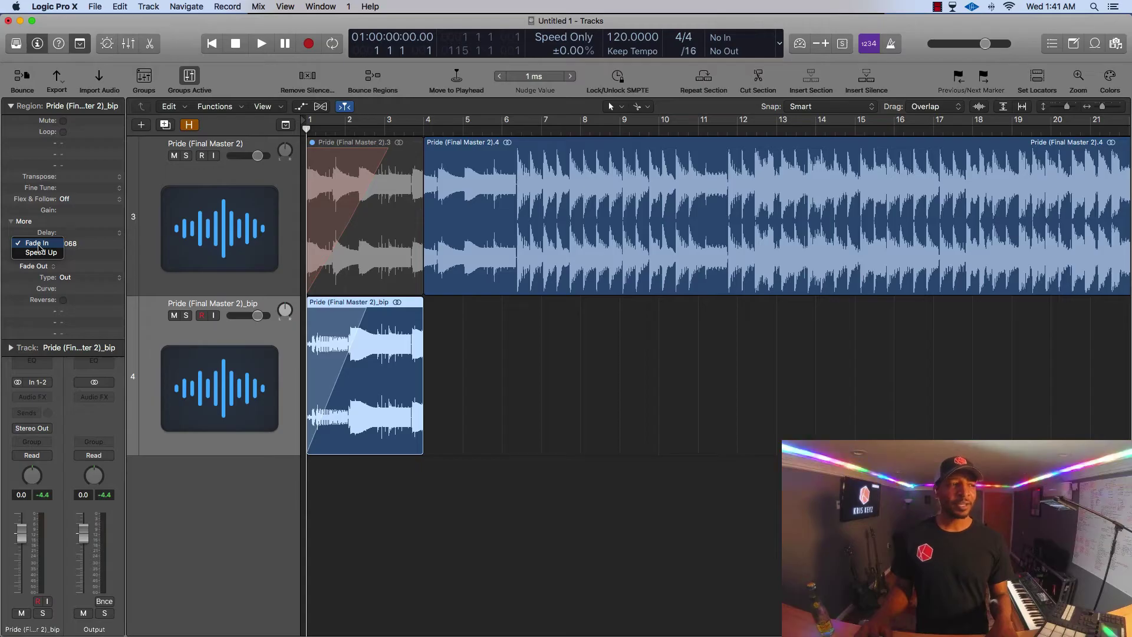
click(39, 254)
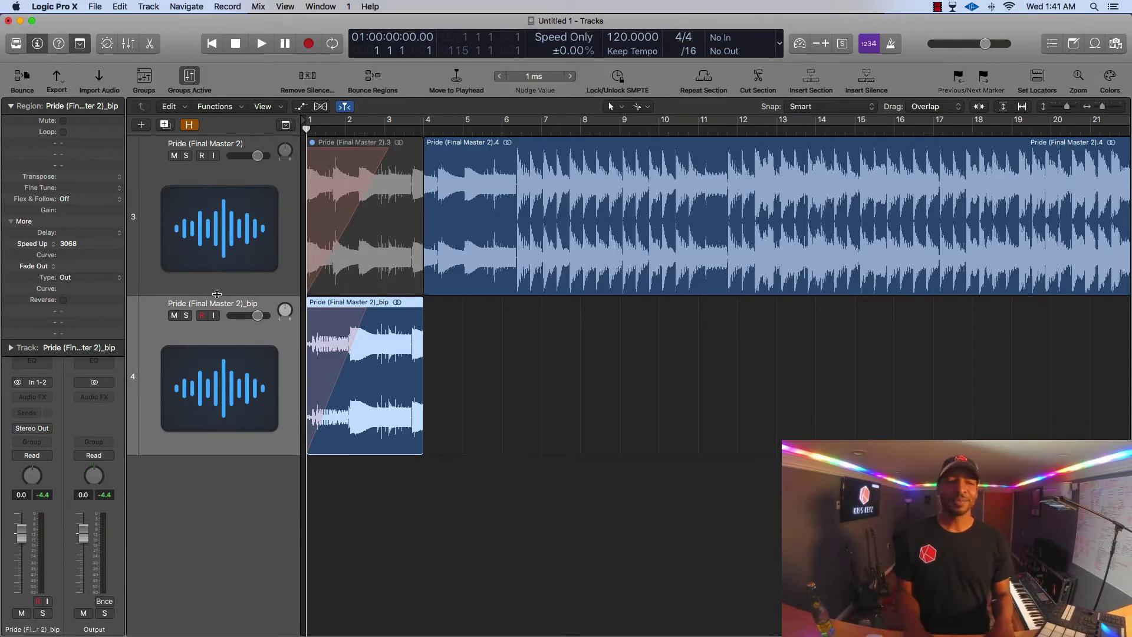
key(space)
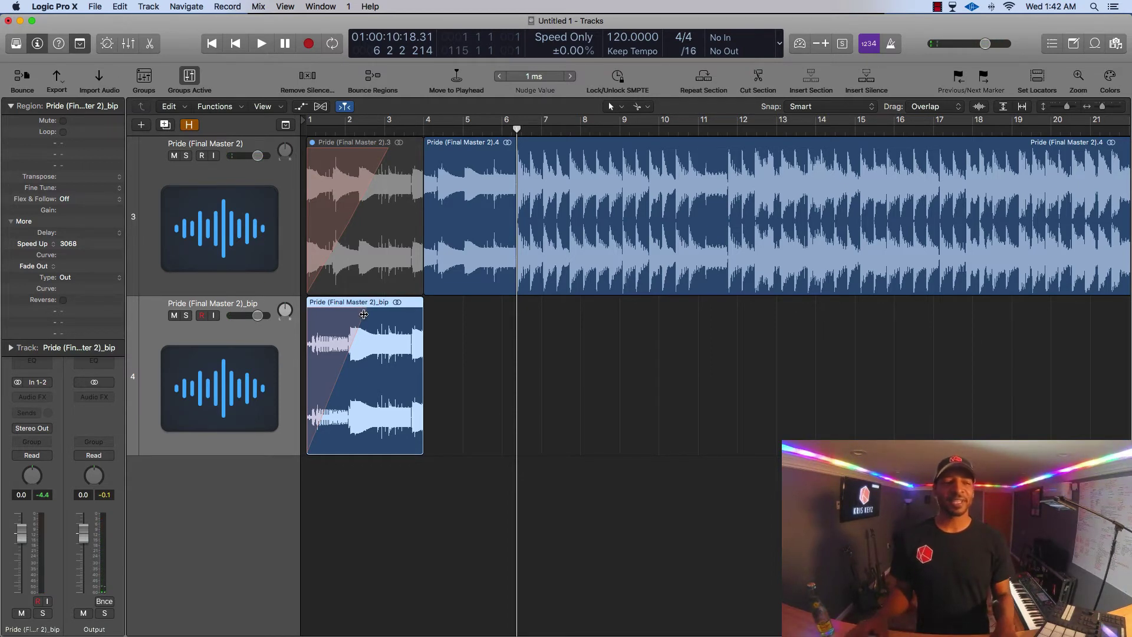
Try Speed Up curves of about -21 and 25 with a length of 3188 on the bounced region, and audition the intro
drag(362, 316, 350, 319)
key(Return)
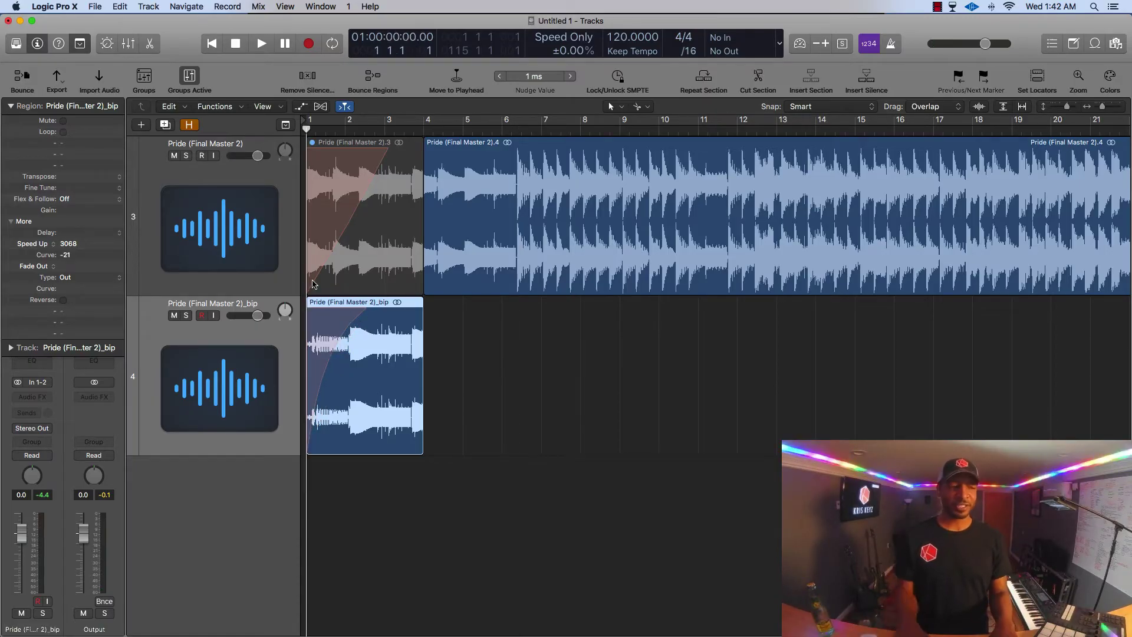
mouse_move(355, 320)
mouse_down()
mouse_move(368, 305)
mouse_move(370, 317)
mouse_up()
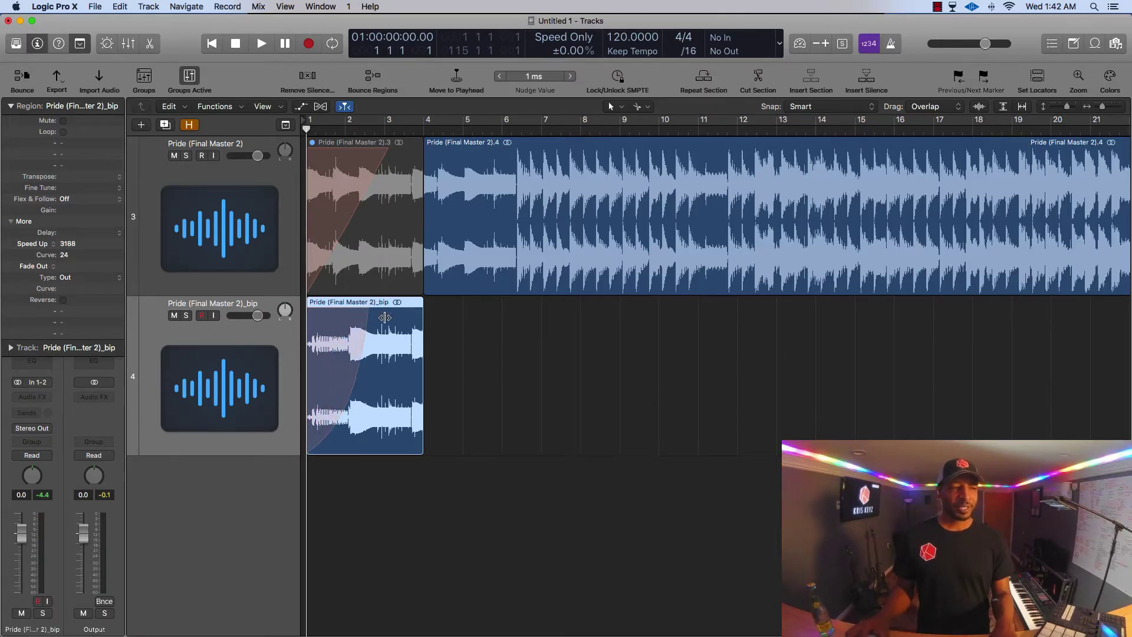
key(space)
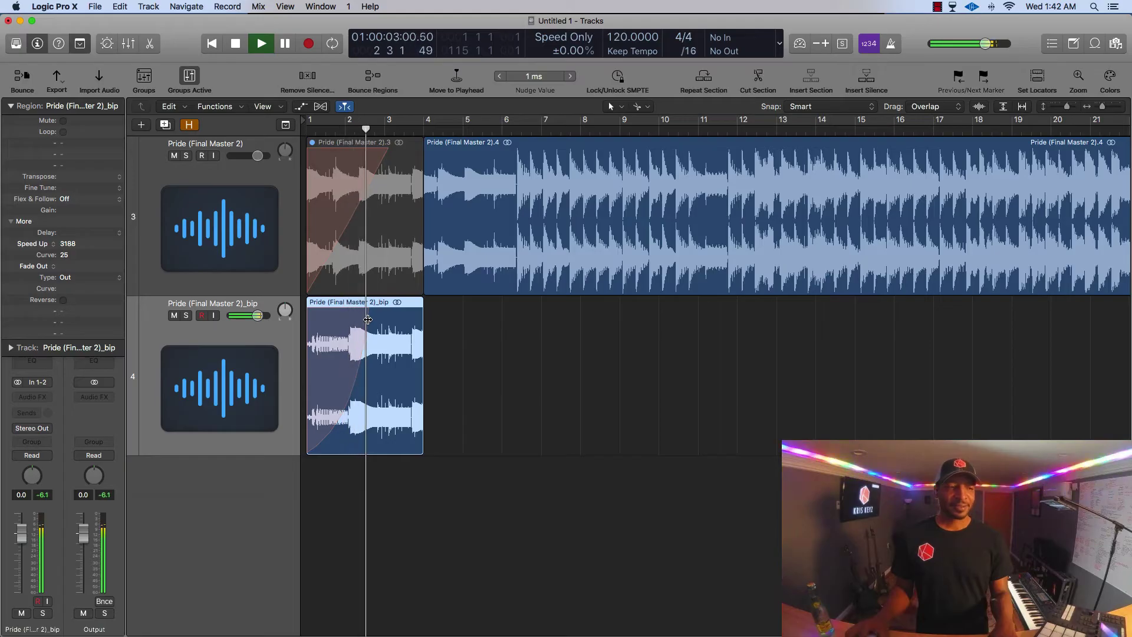
key(space)
Undo the bounced region's Speed Up length and curve changes and give it a curve of about -4
key(super+z)
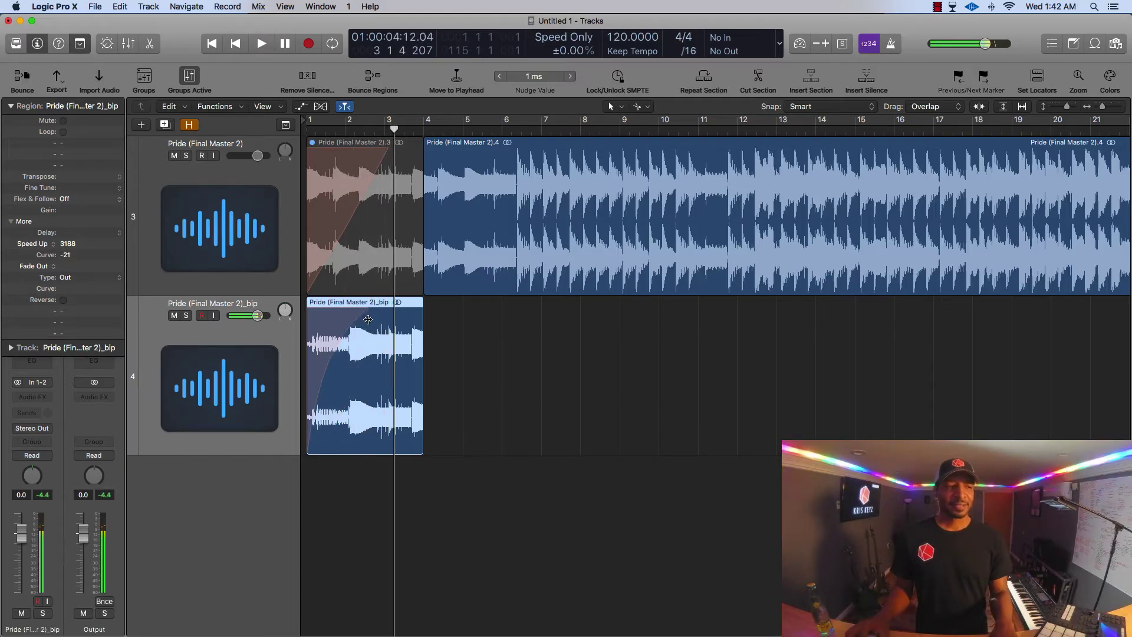
key(super+z)
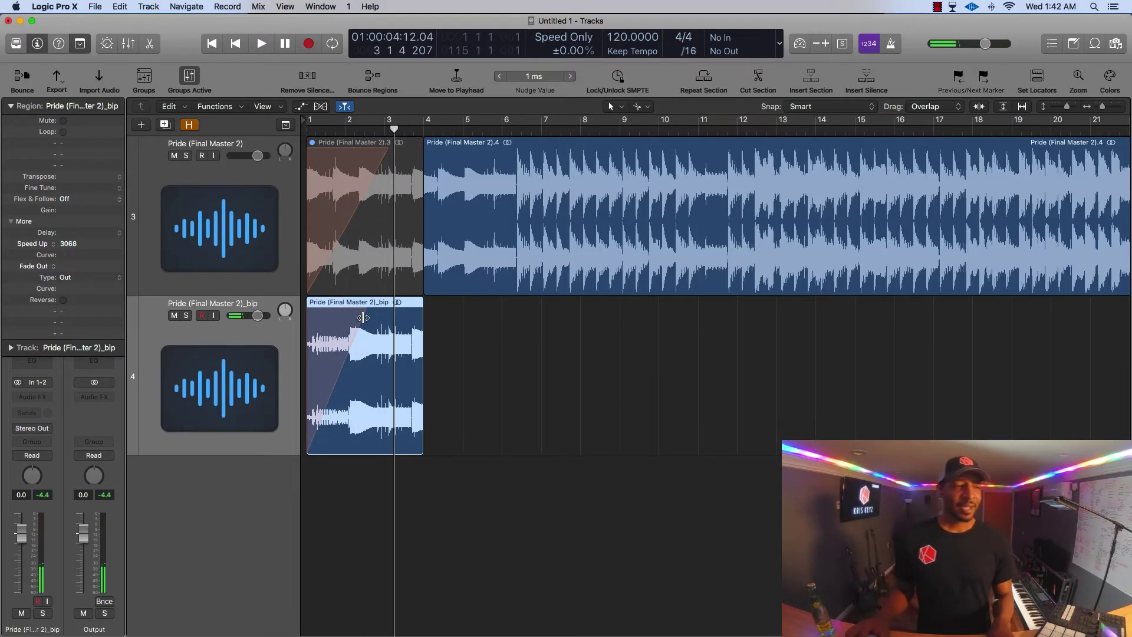
key(super+z)
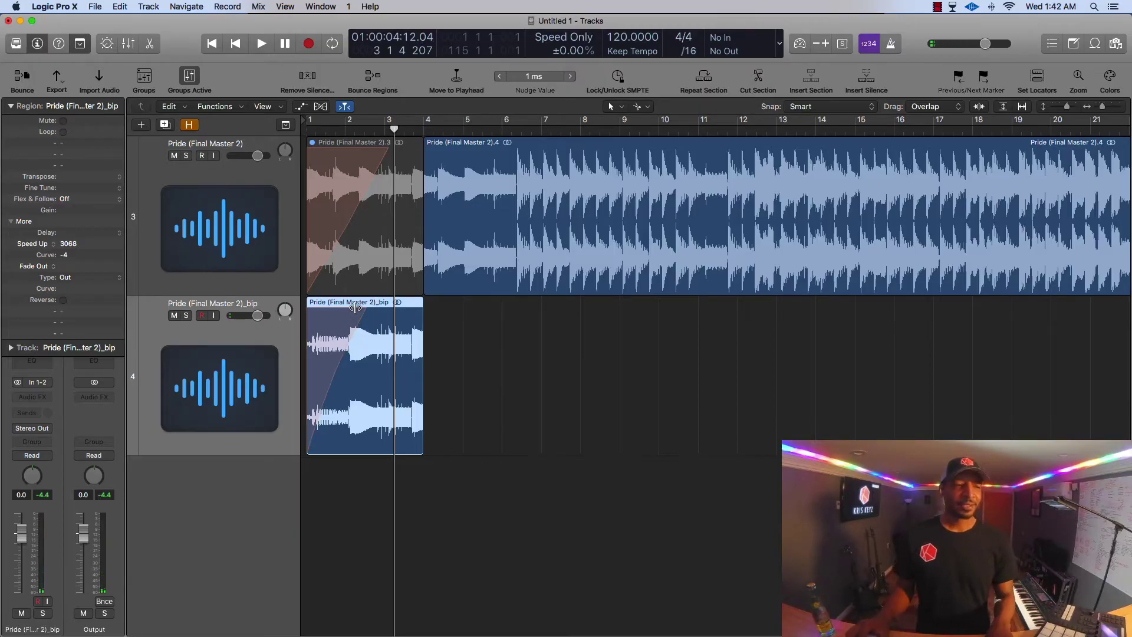
Play the end of the Pride (Final Master 2) song from about bar 90 through its last notes
ctrl+alt+click(541, 301)
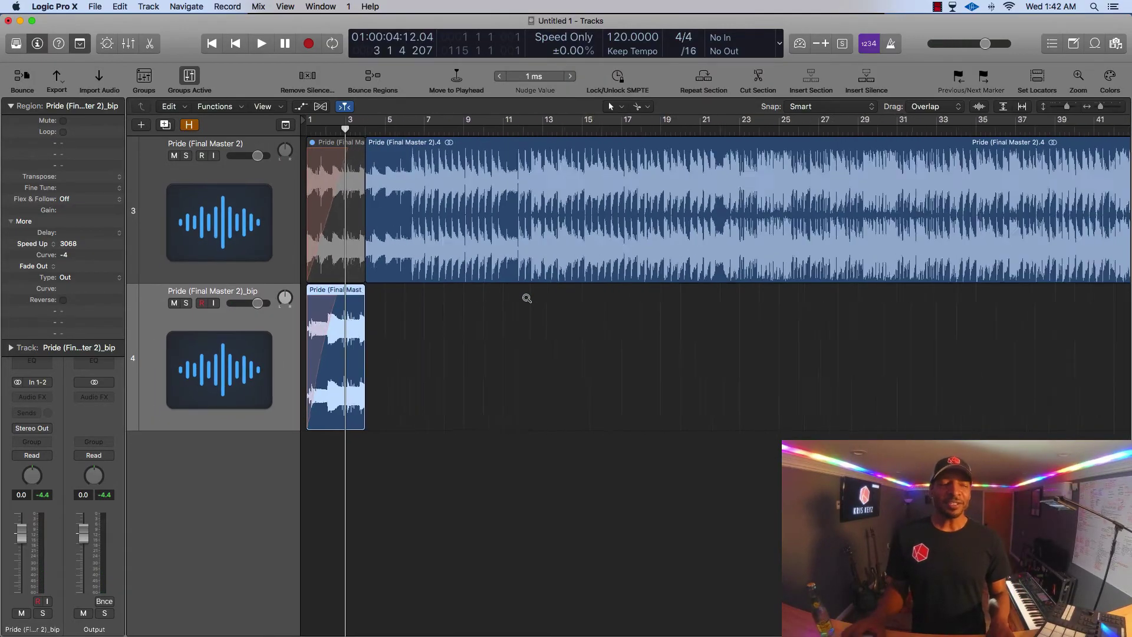
key(z)
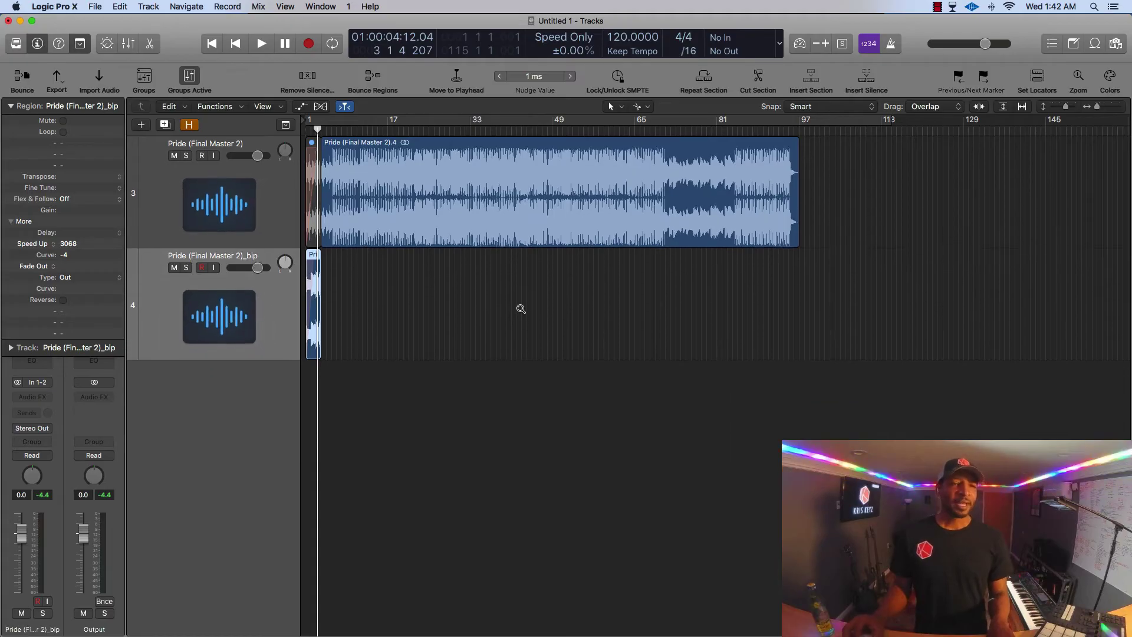
scroll(522, 311, right, 10)
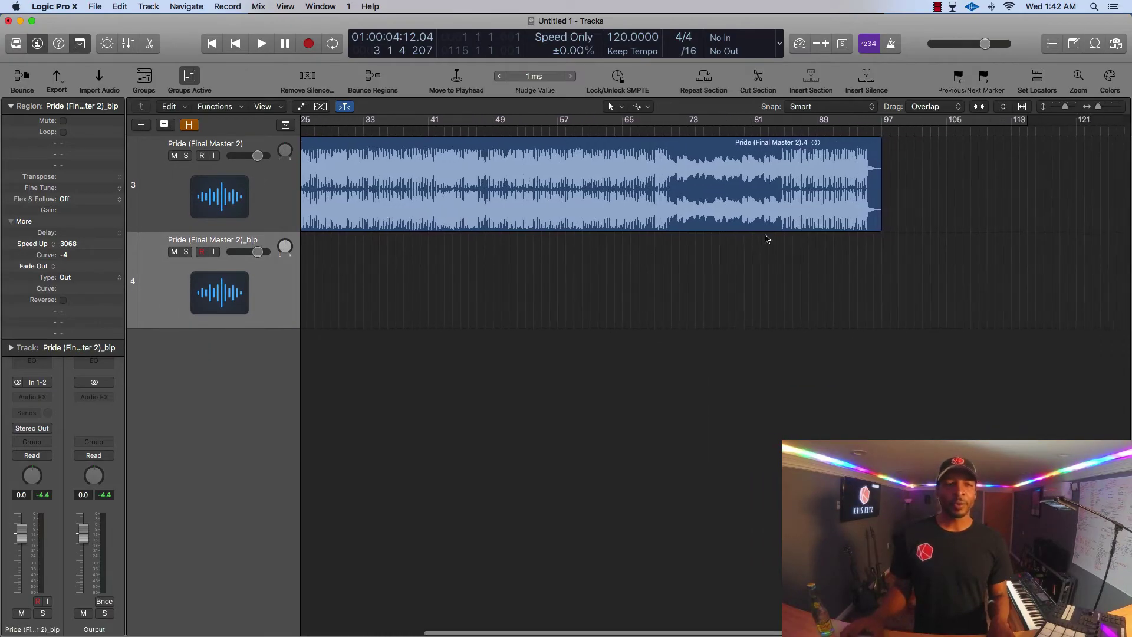
click(701, 128)
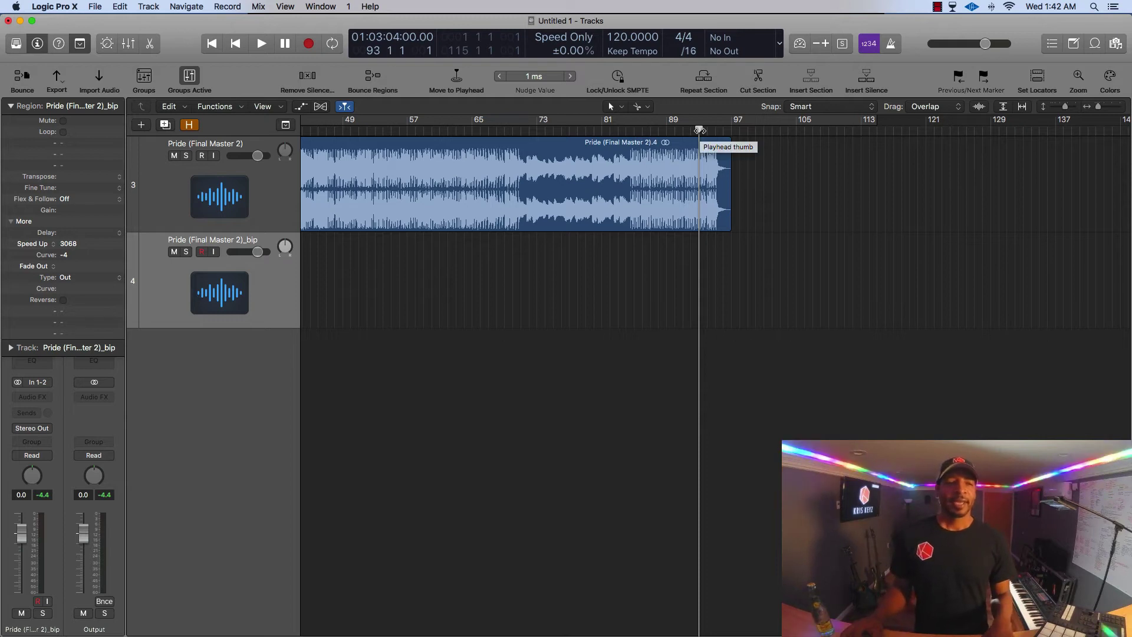
click(627, 130)
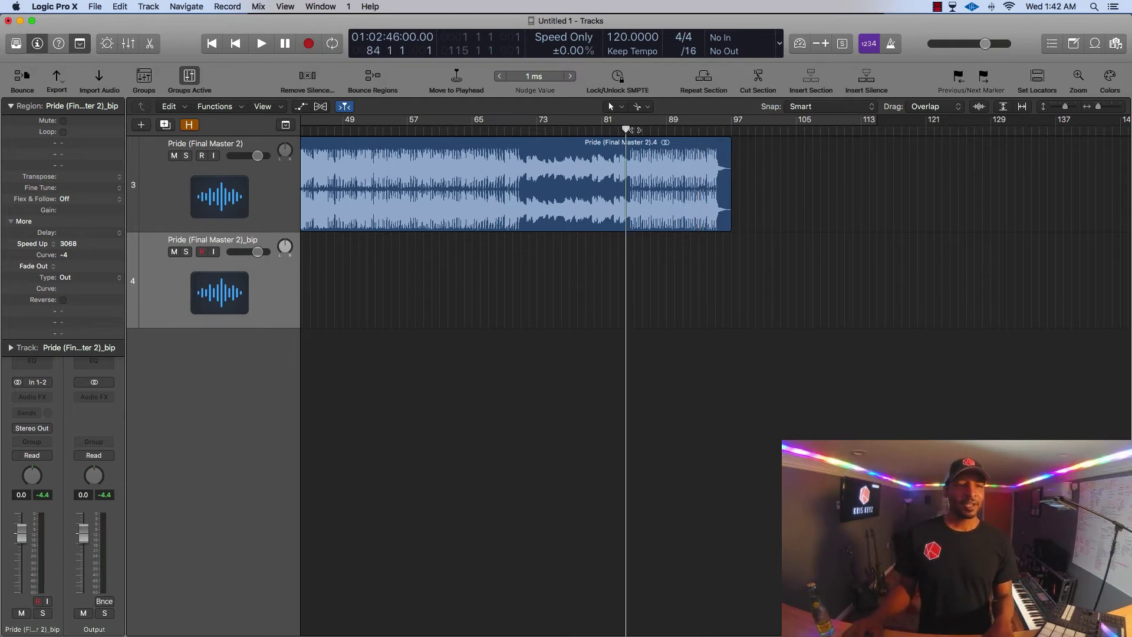
click(691, 128)
click(678, 129)
key(space)
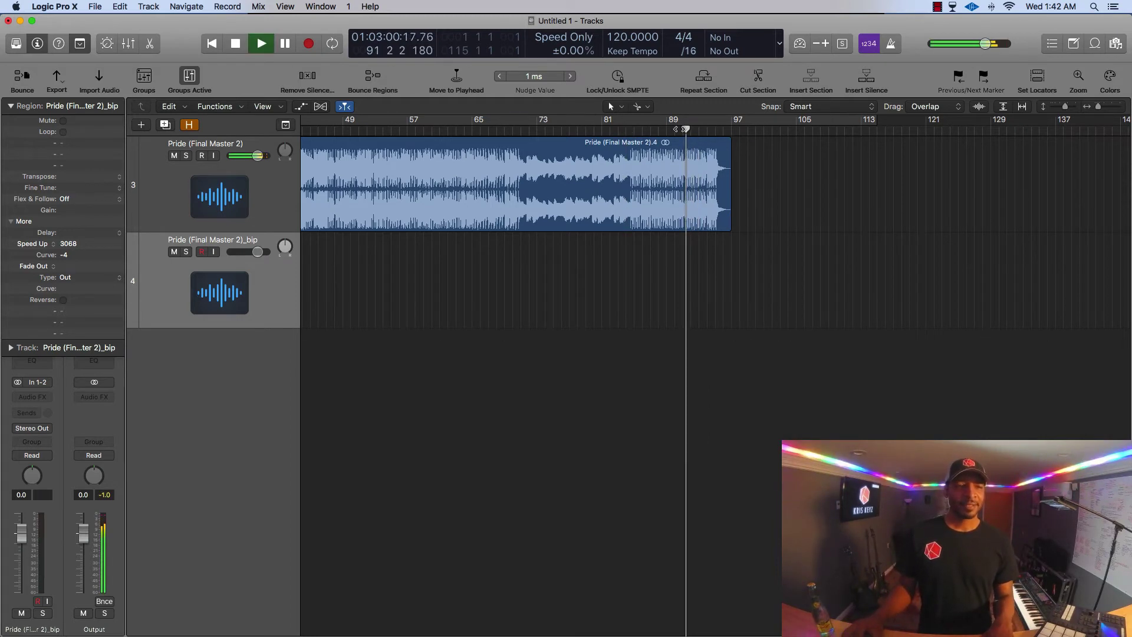
key(super+Right)
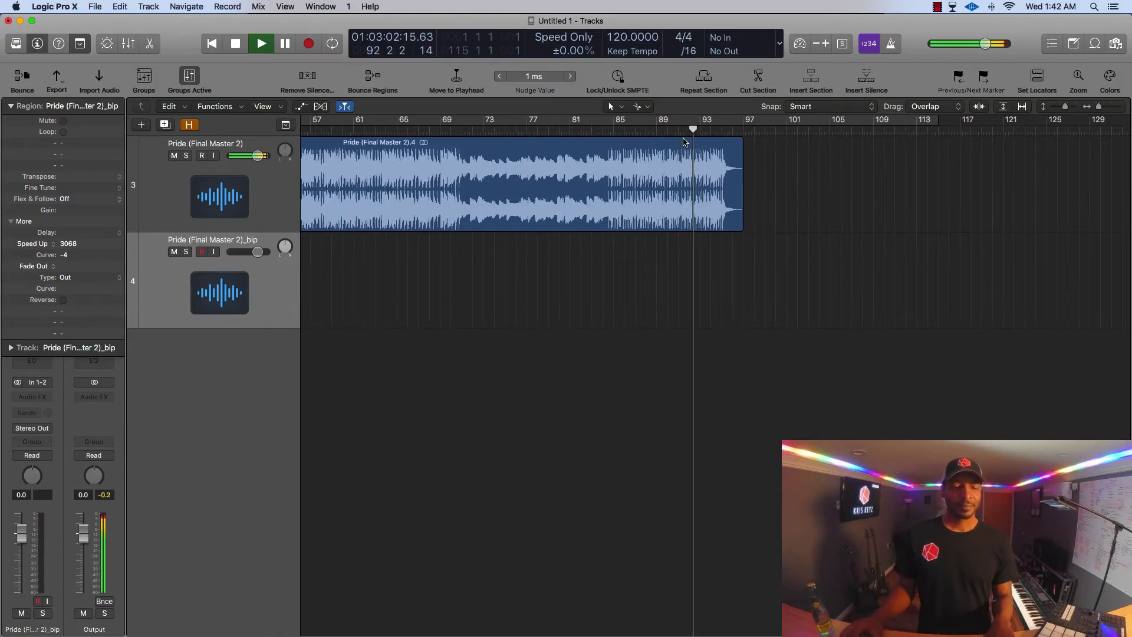
key(super+Right)
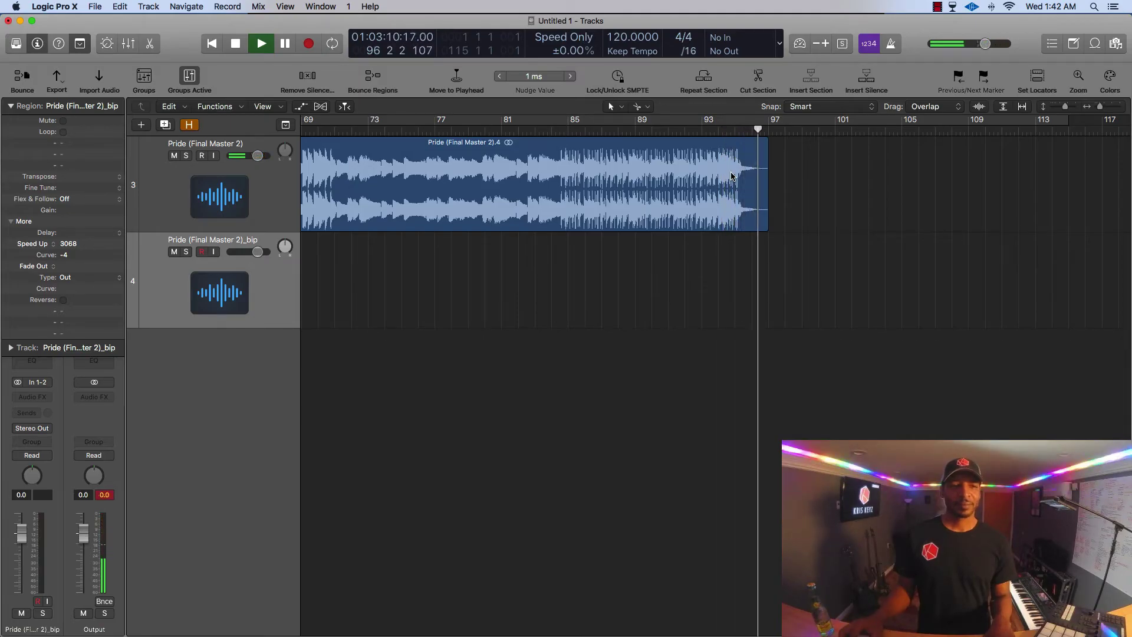
key(space)
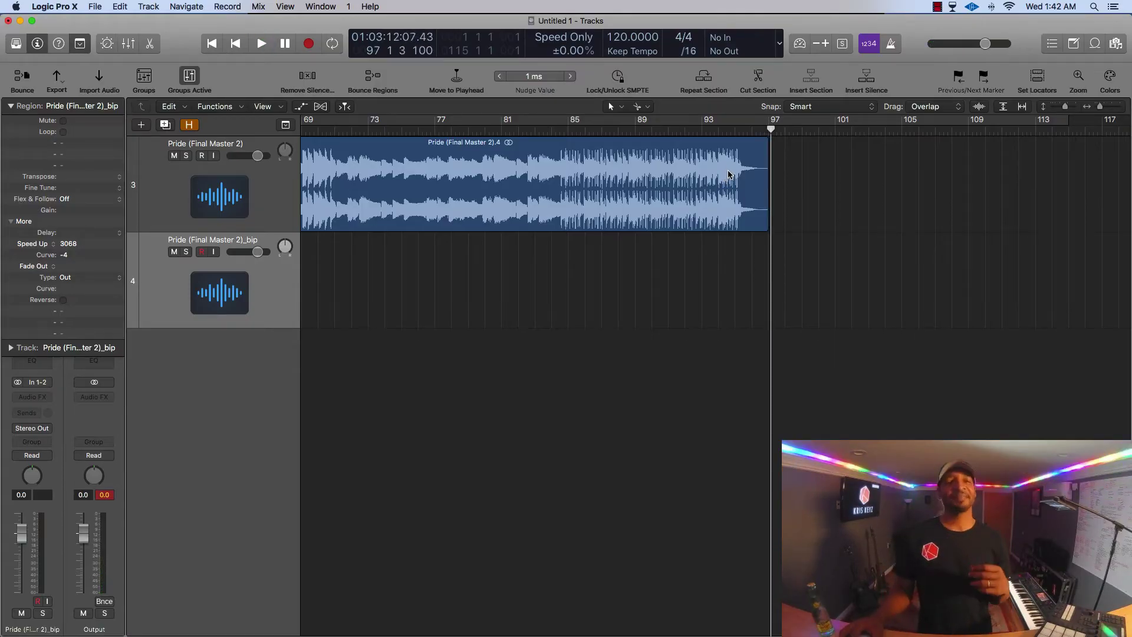
Try a fade-out about 18663 long at the end of the song's main region, and remove it again
click(553, 127)
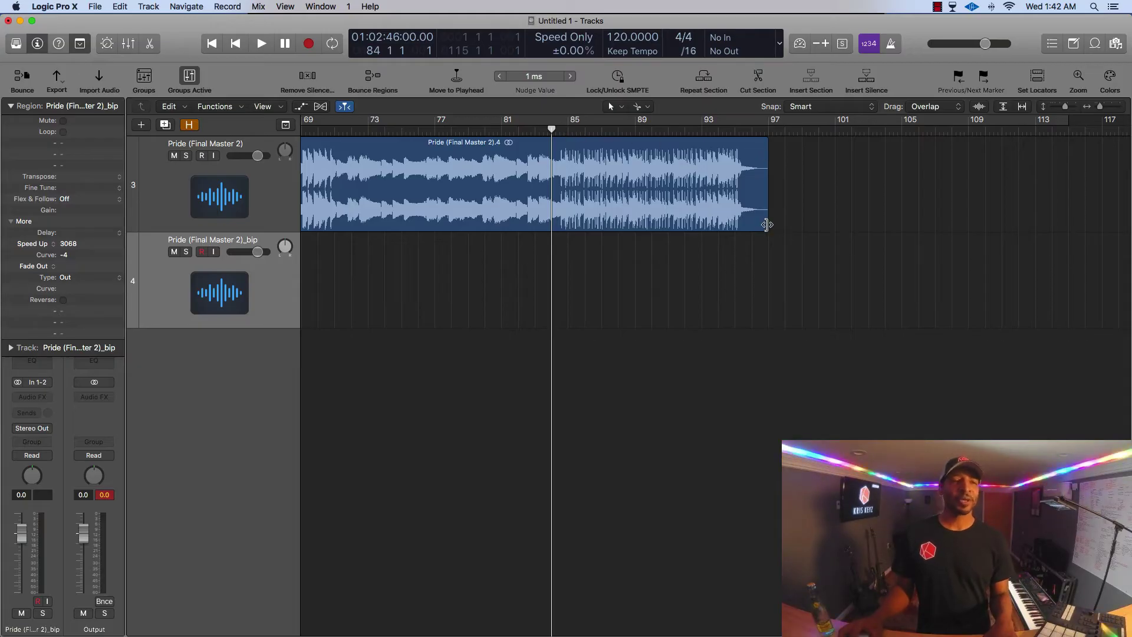
drag(764, 224, 760, 227)
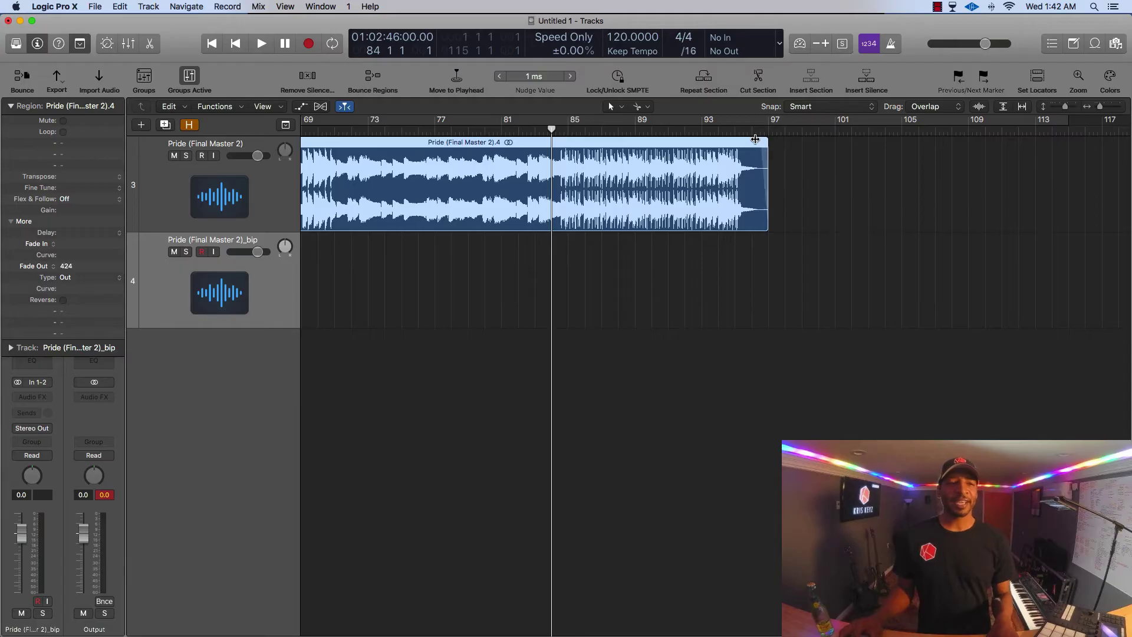
drag(755, 139, 612, 137)
click(606, 131)
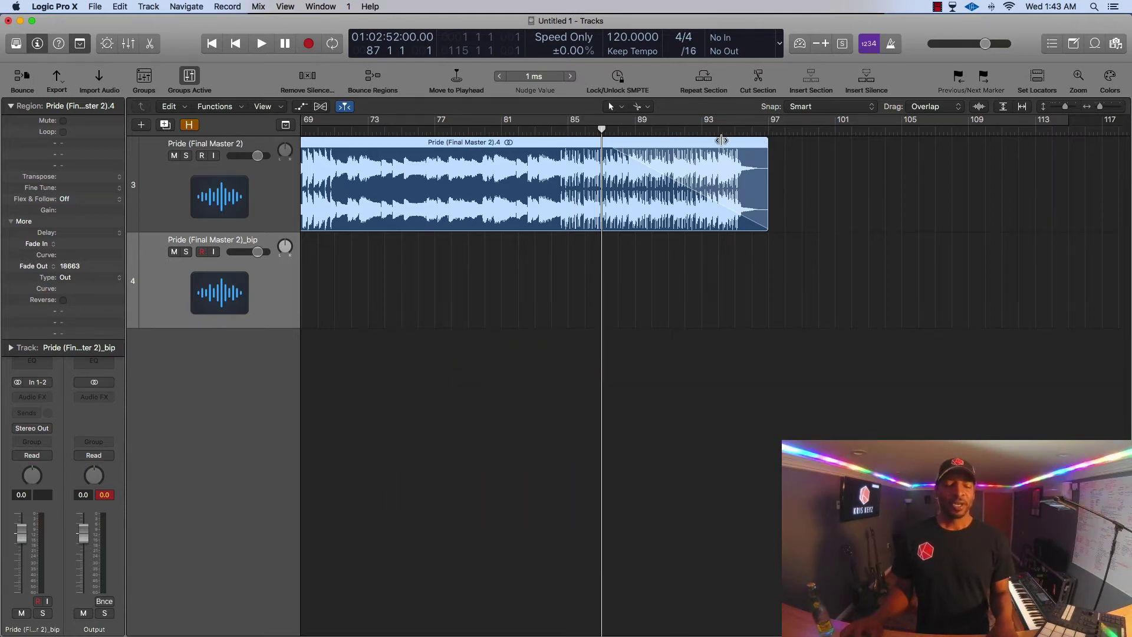
drag(754, 146, 768, 147)
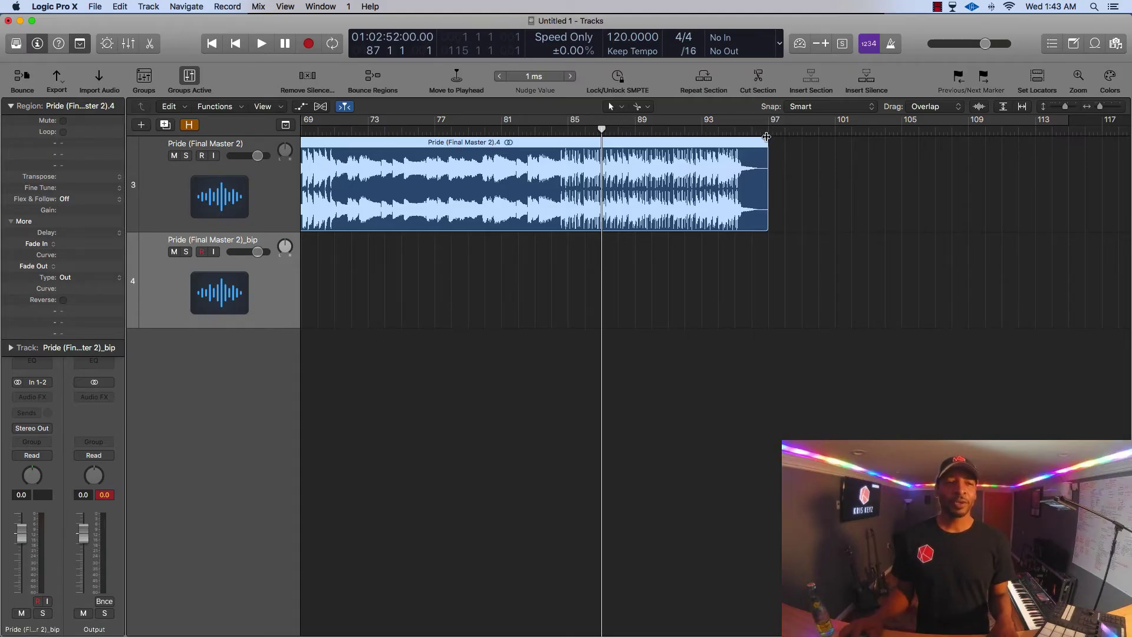
Trim the end of the song's main region to about bar 96 and give it a fade-out about 13502 long
drag(766, 136, 766, 142)
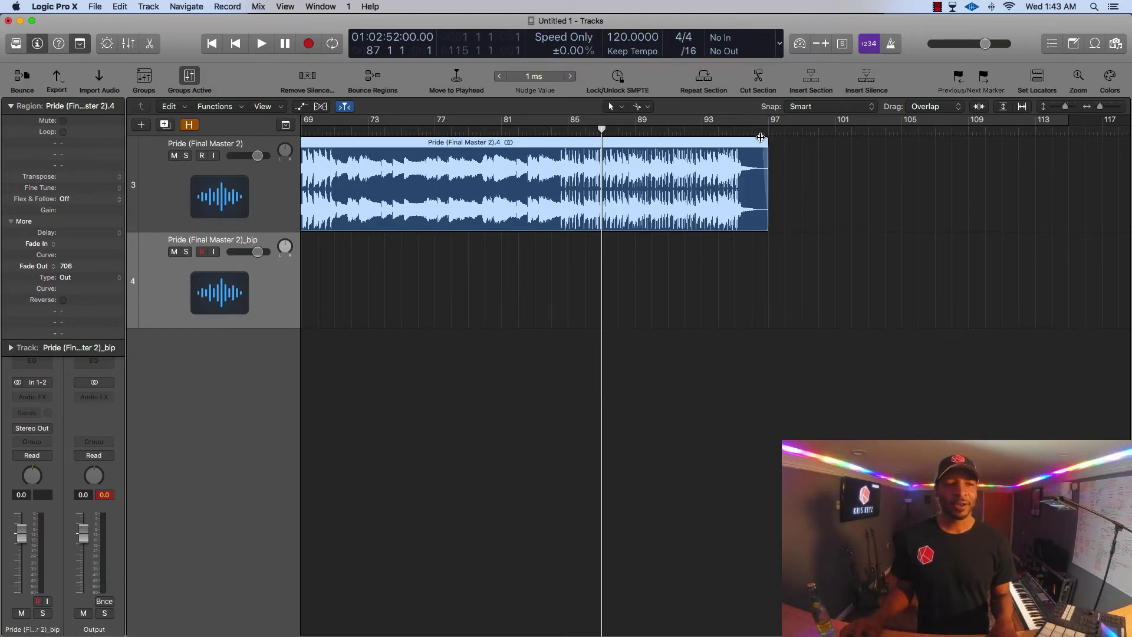
drag(761, 137, 640, 134)
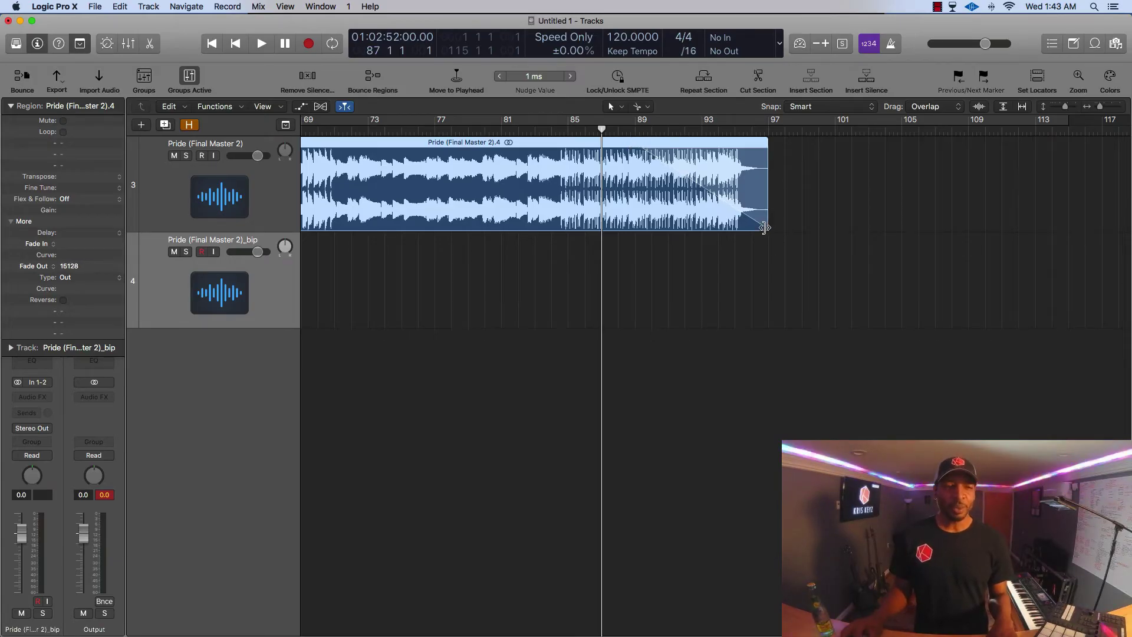
drag(767, 229, 755, 230)
drag(747, 231, 755, 228)
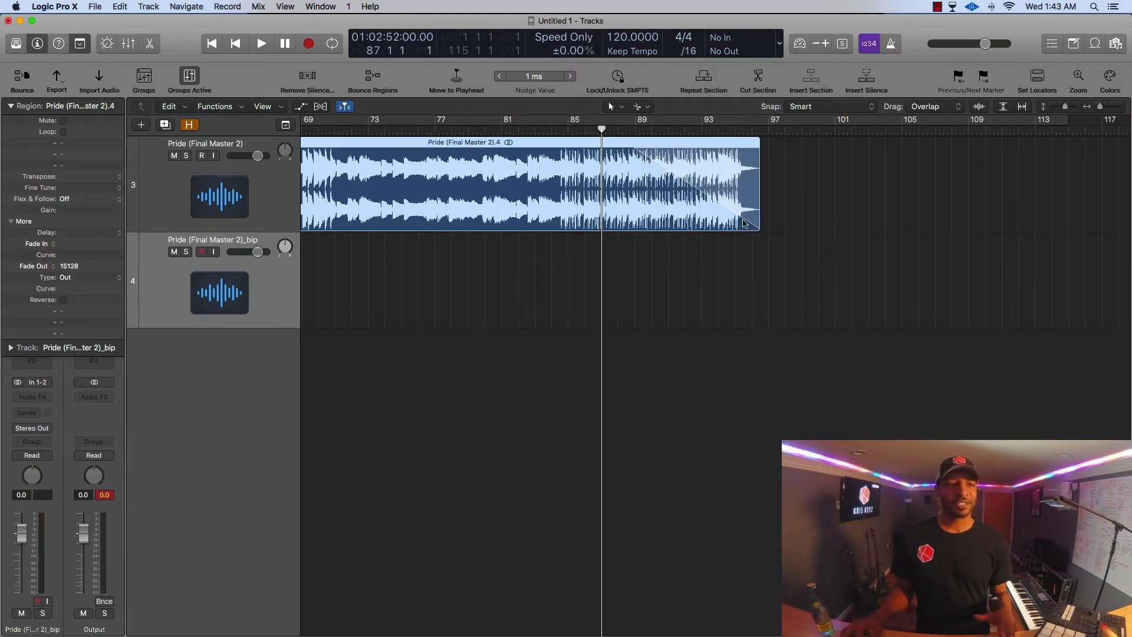
drag(640, 141, 649, 129)
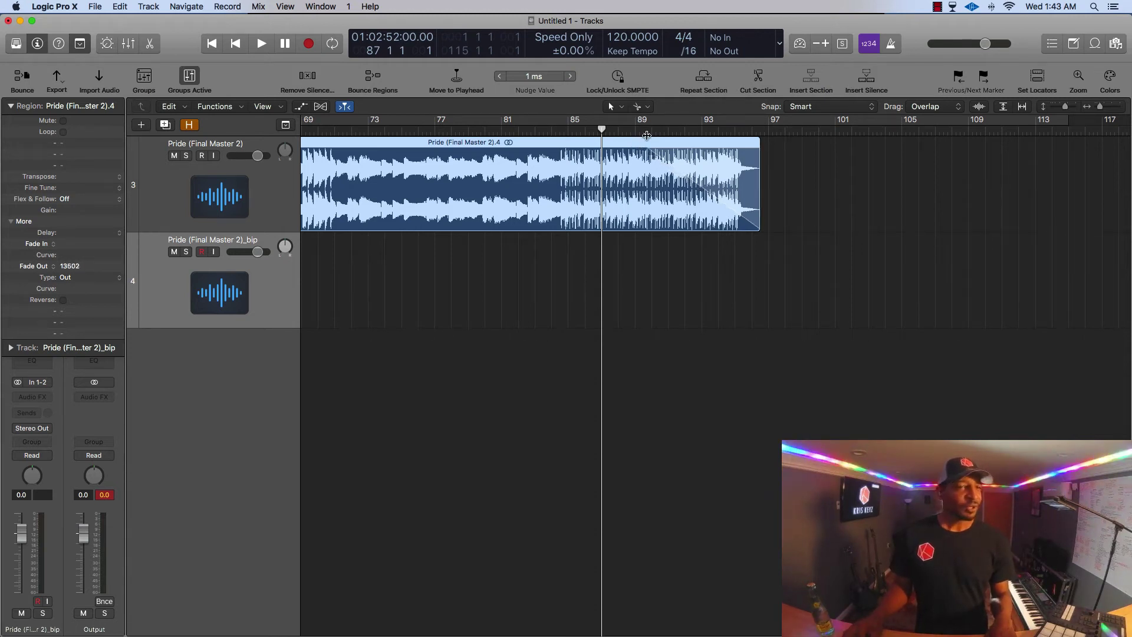
Change the ending's fade-out to Slow Down and play the song's ending from bar 87
click(43, 268)
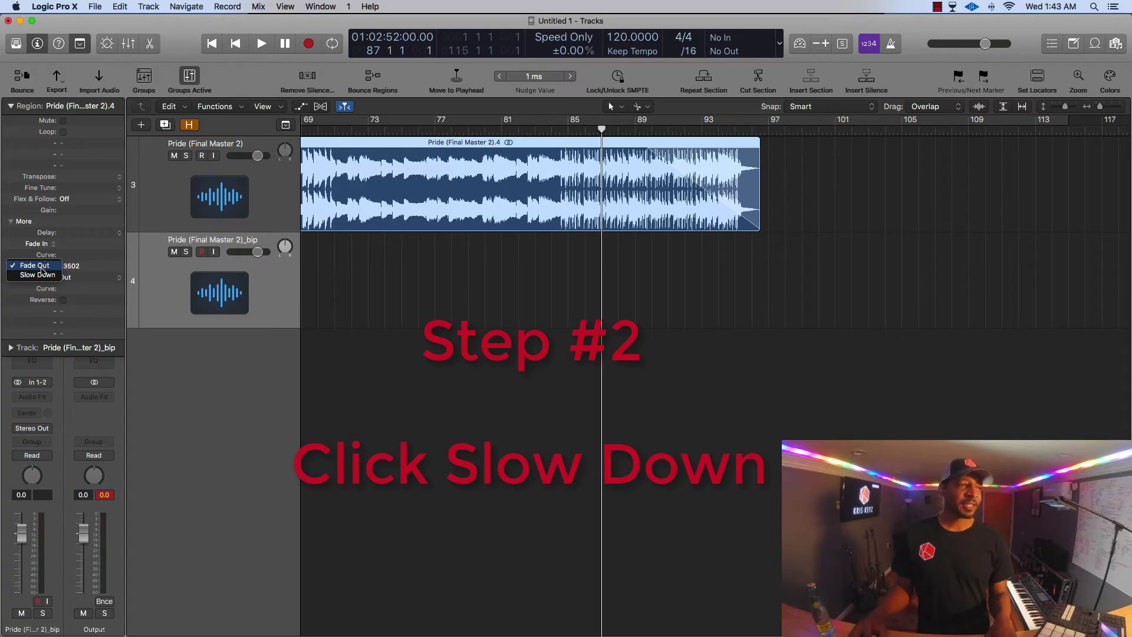
click(41, 276)
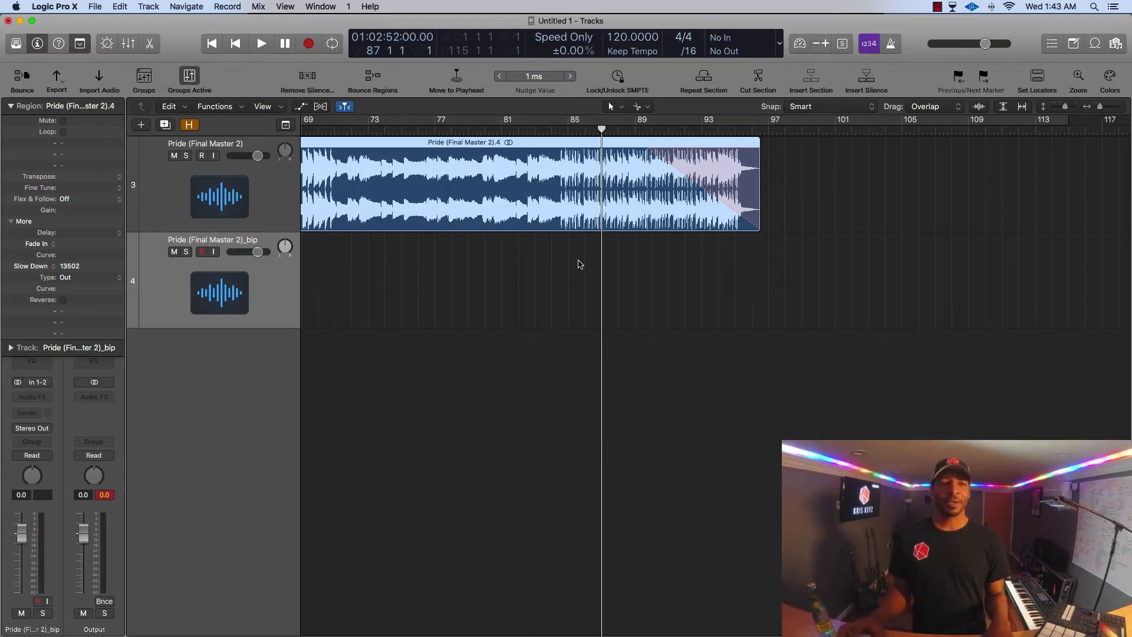
key(space)
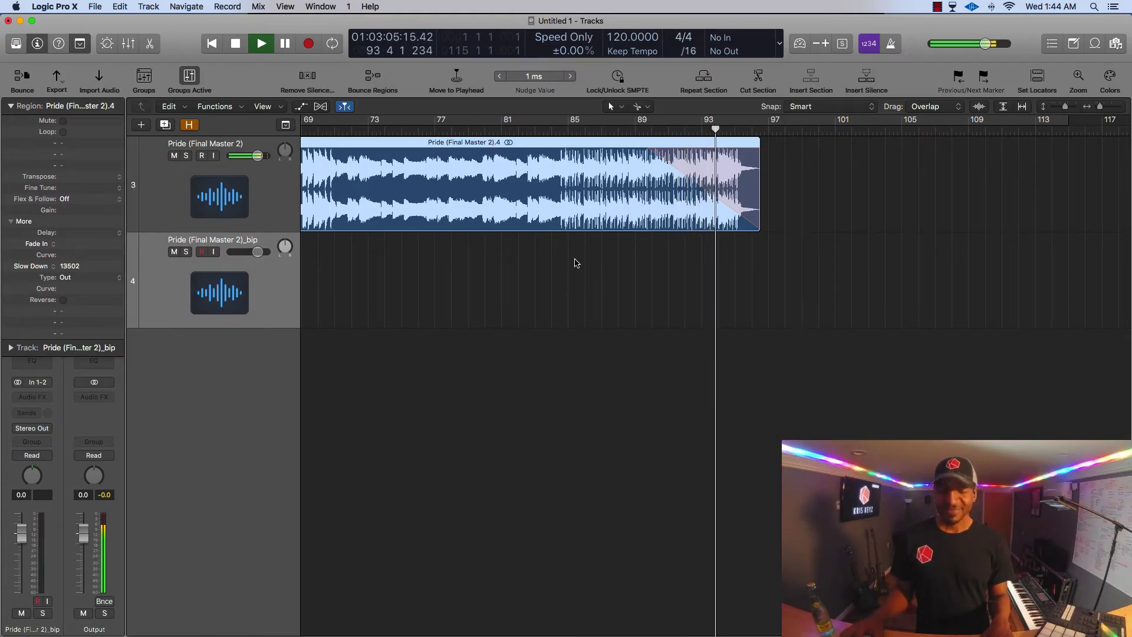
click(742, 246)
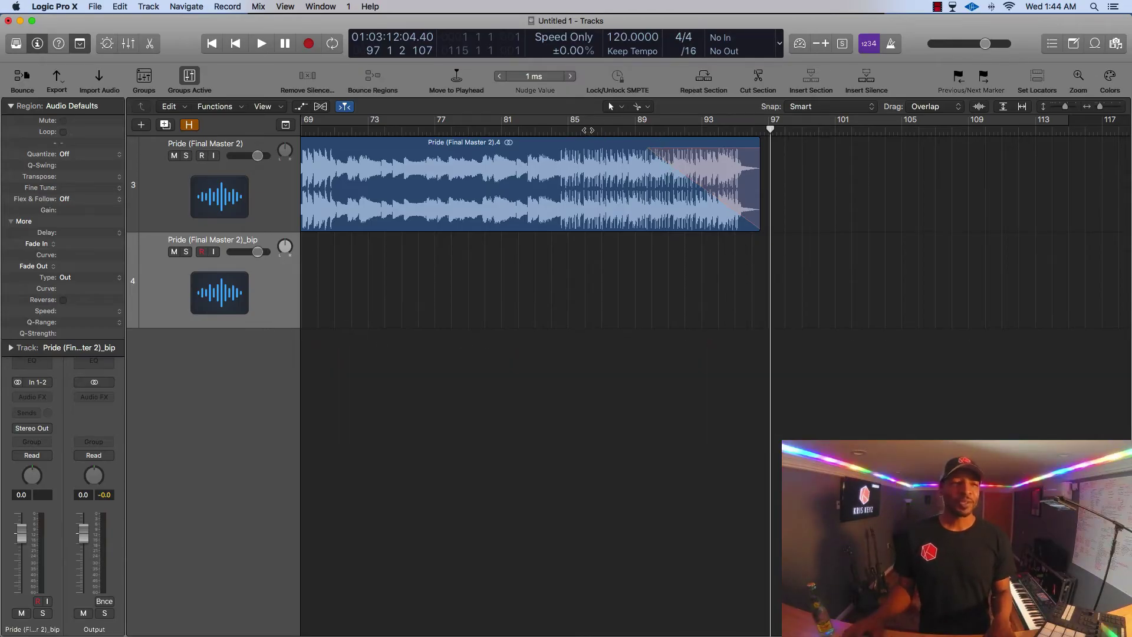
Split the song at about bar 89, before the Slow Down, and bounce the ending in place to a new track, muting the source
click(586, 129)
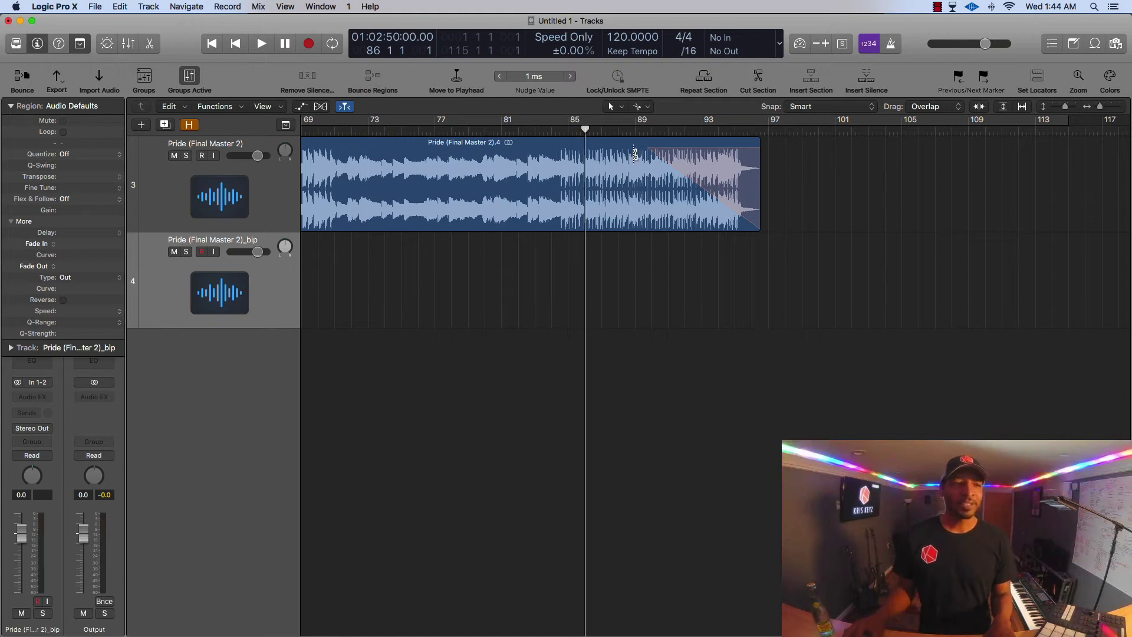
click(635, 152)
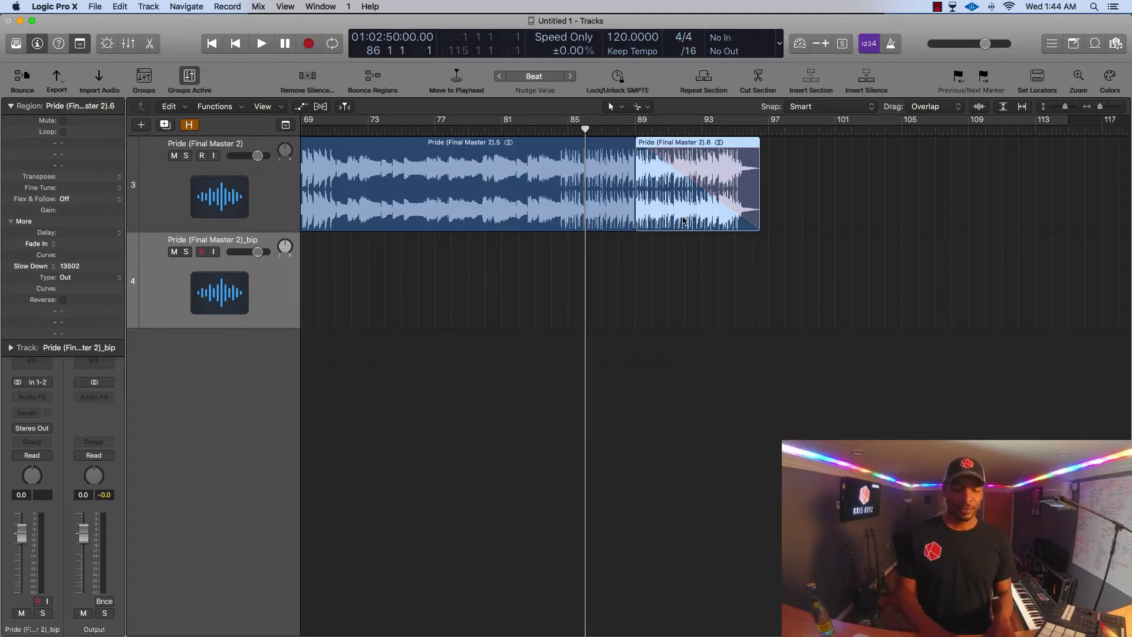
key(ctrl+b)
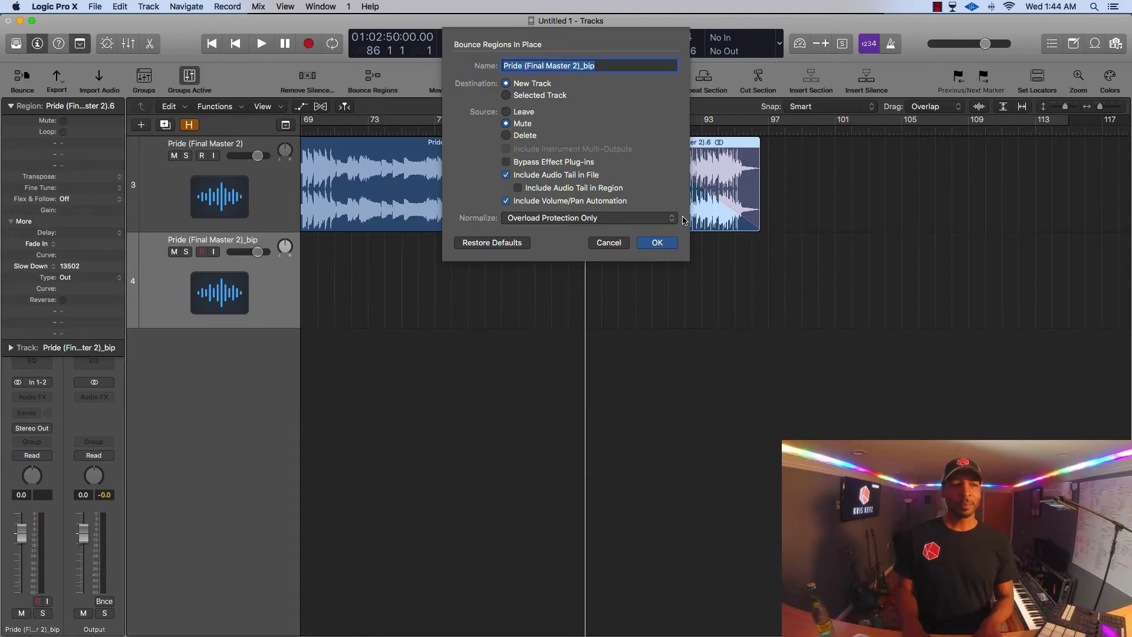
key(Return)
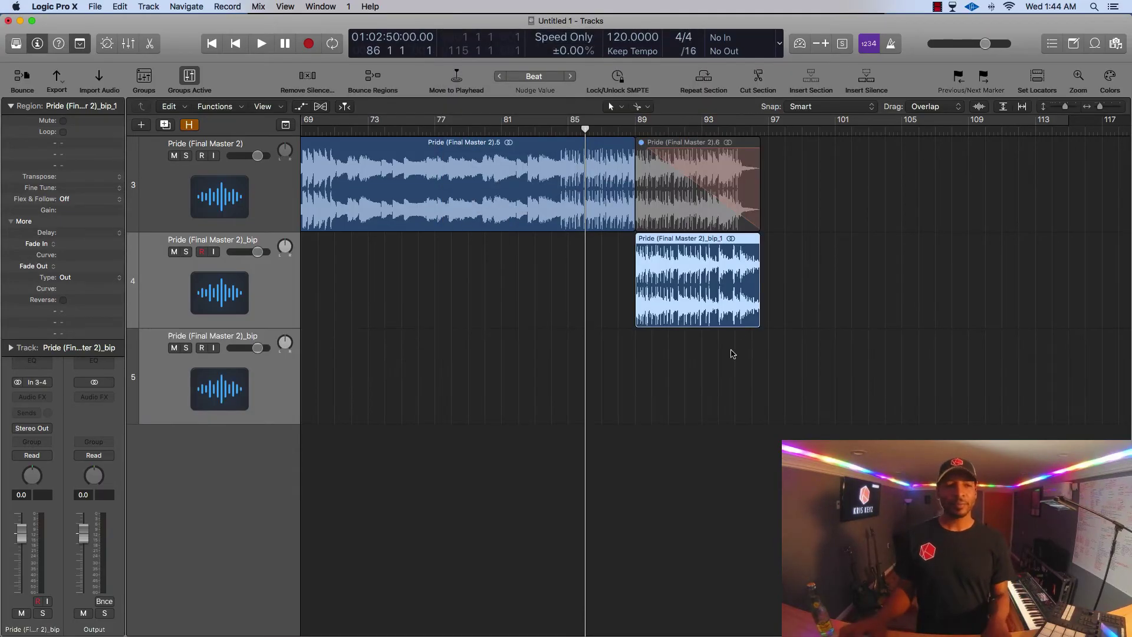
click(706, 293)
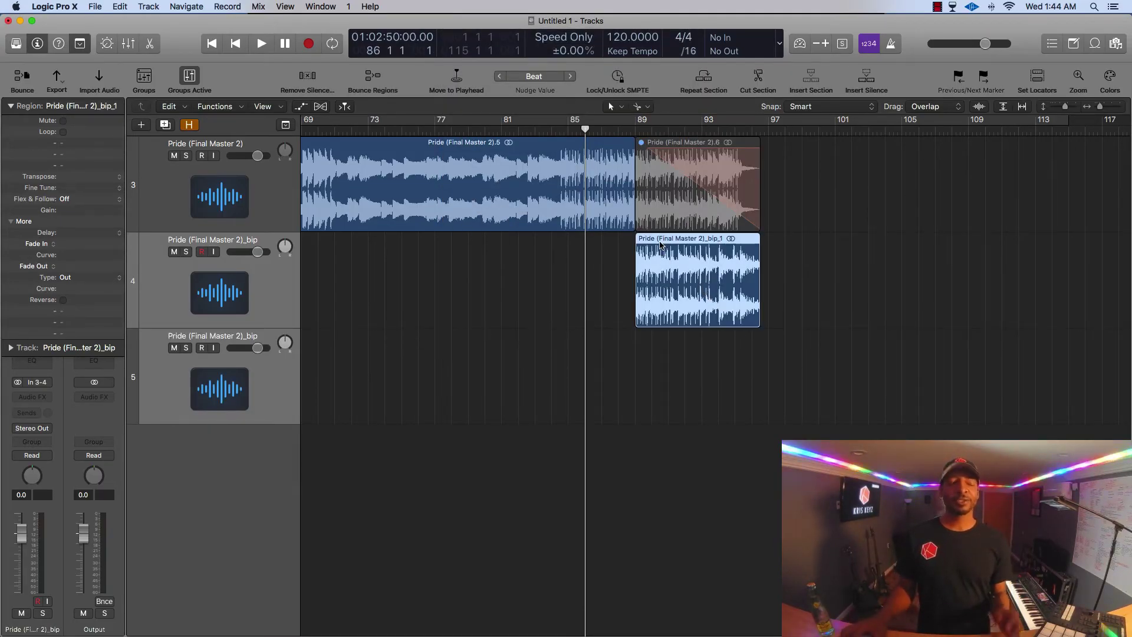
Try a fade-out about 6221 long at the end of the bounced ending region, and remove it again
click(679, 216)
click(685, 263)
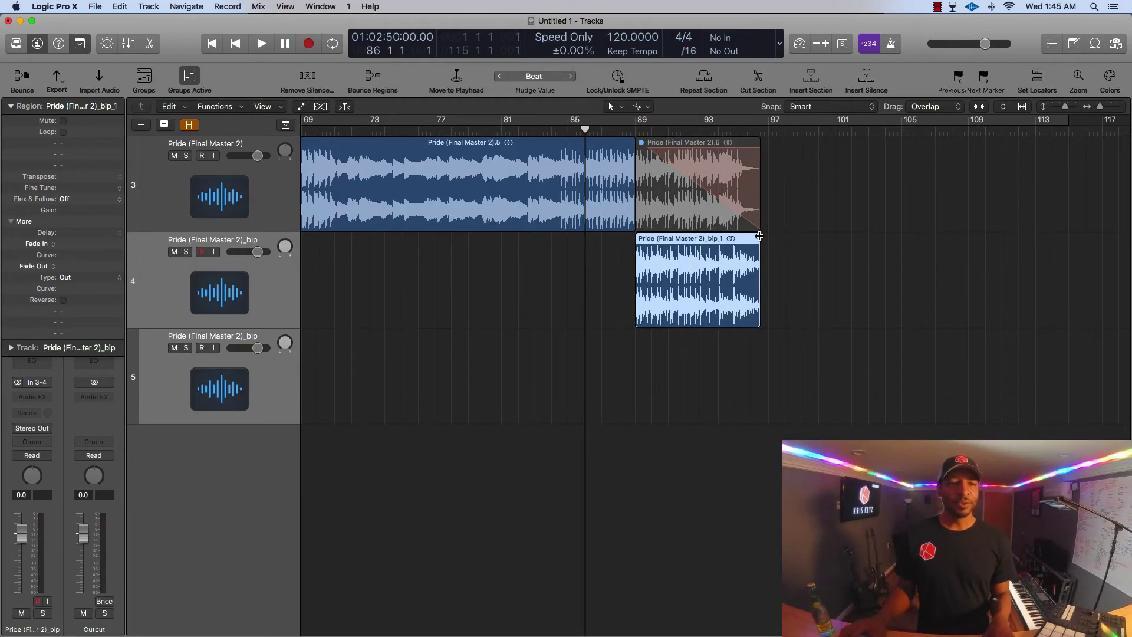
drag(759, 236, 709, 238)
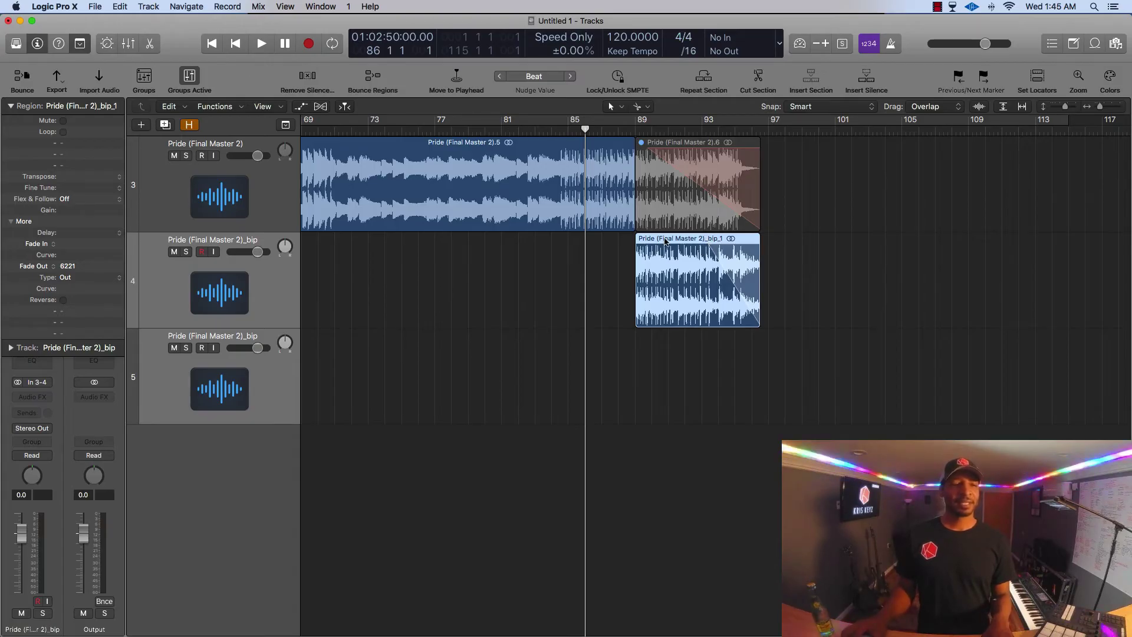
alt+click(711, 245)
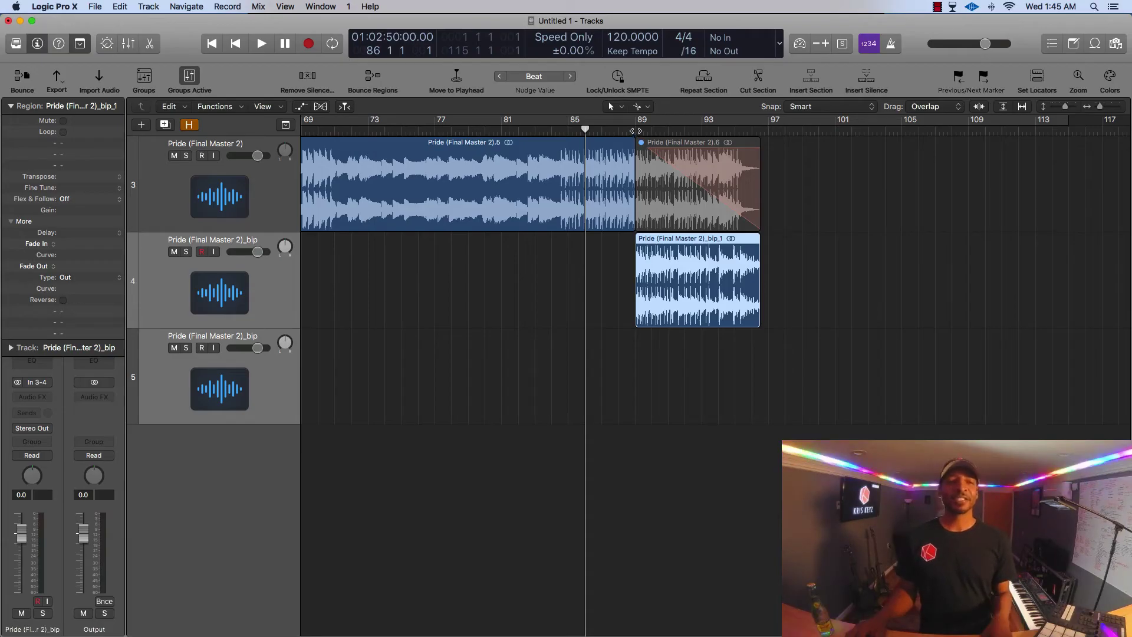
Play the bounced ending from bar 89, briefly soloing its track, and clear the region selection
click(635, 131)
key(space)
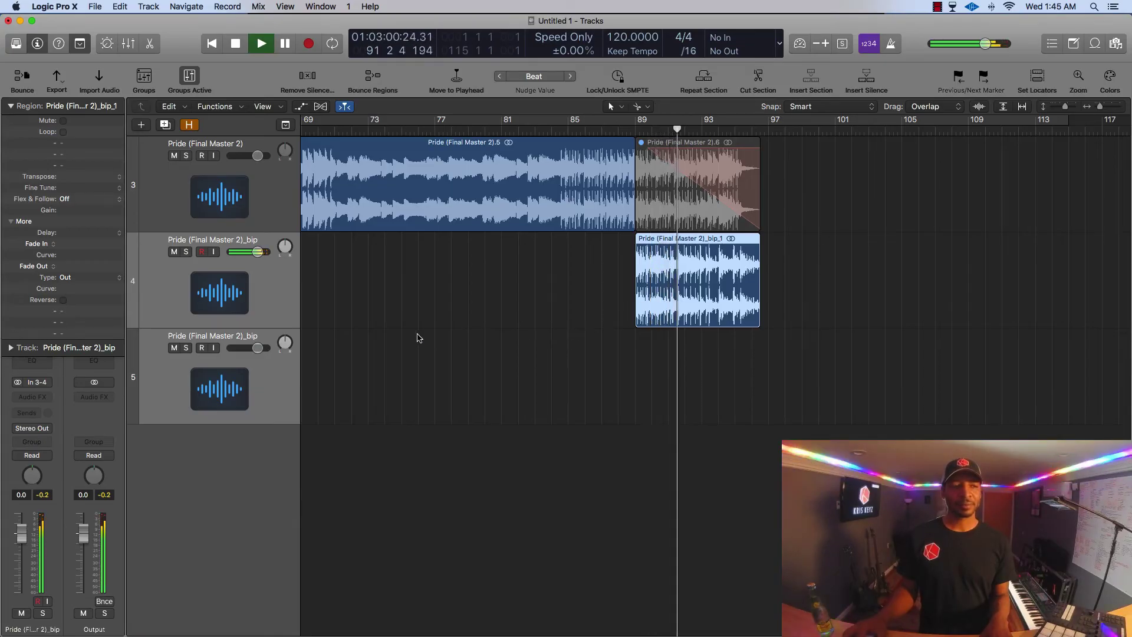
click(187, 252)
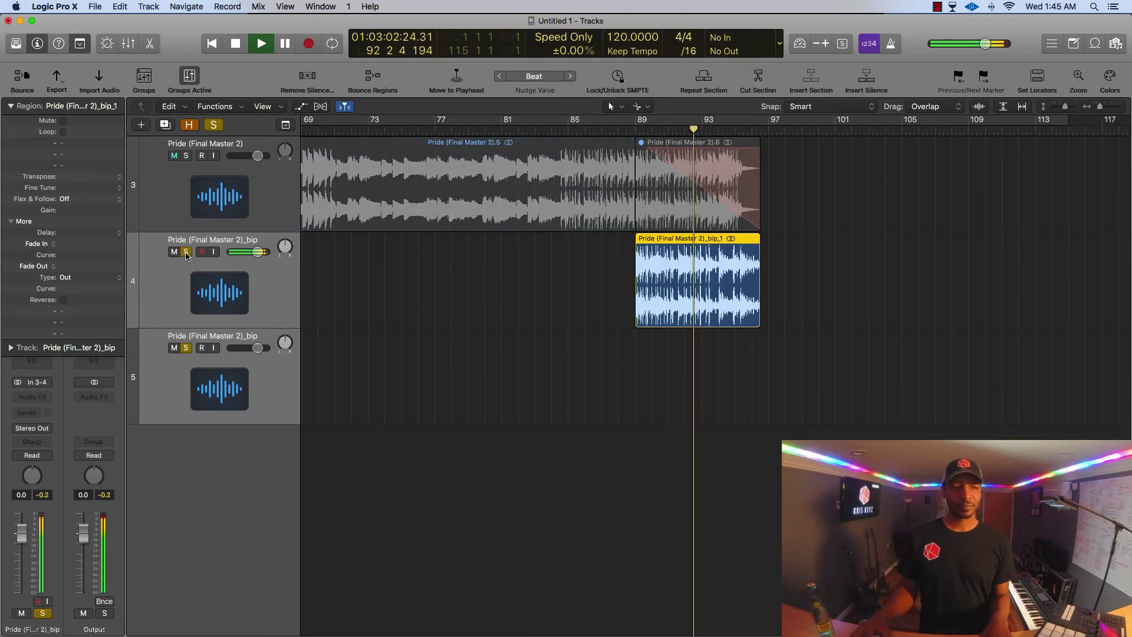
click(186, 252)
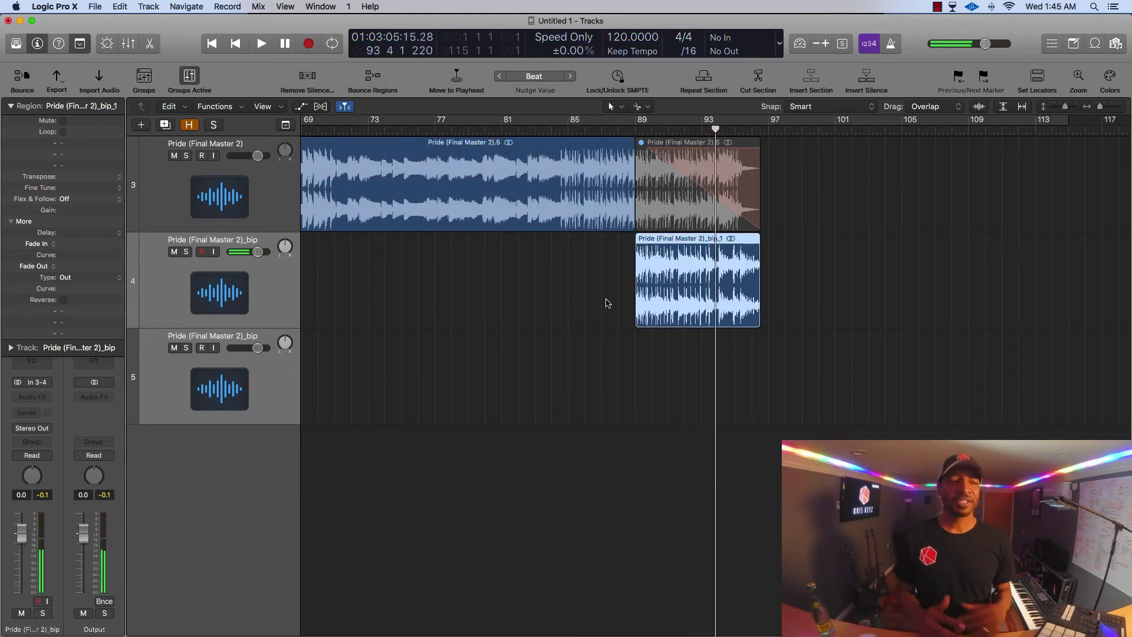
click(601, 305)
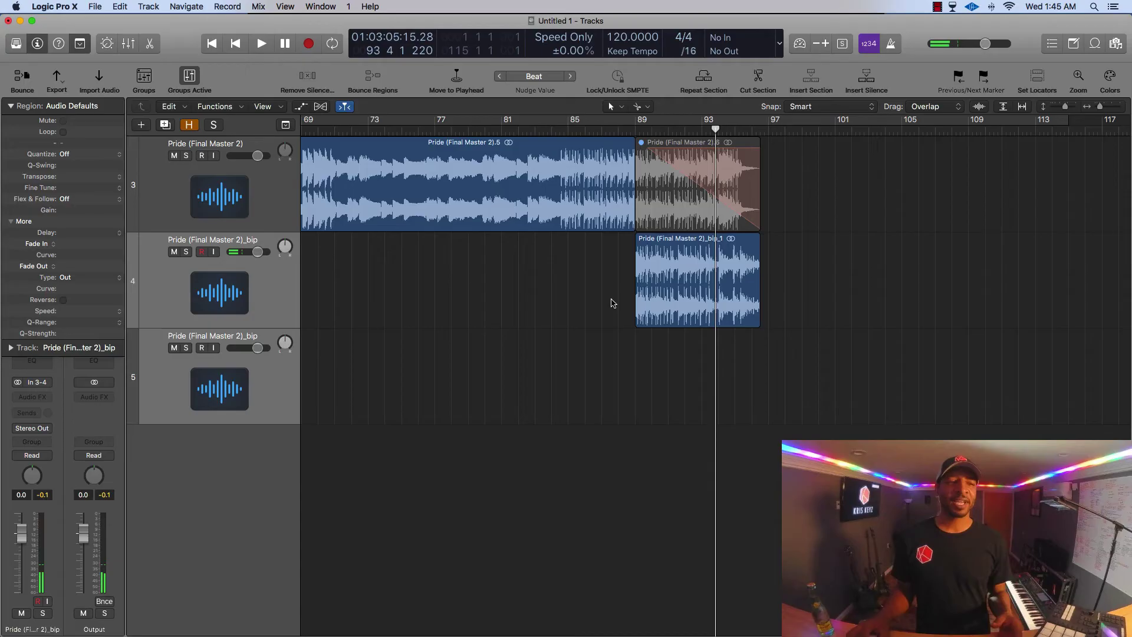
Give the bounced ending region a fade-out about 6927 long and change it to Slow Down with a curve of about -10
click(655, 299)
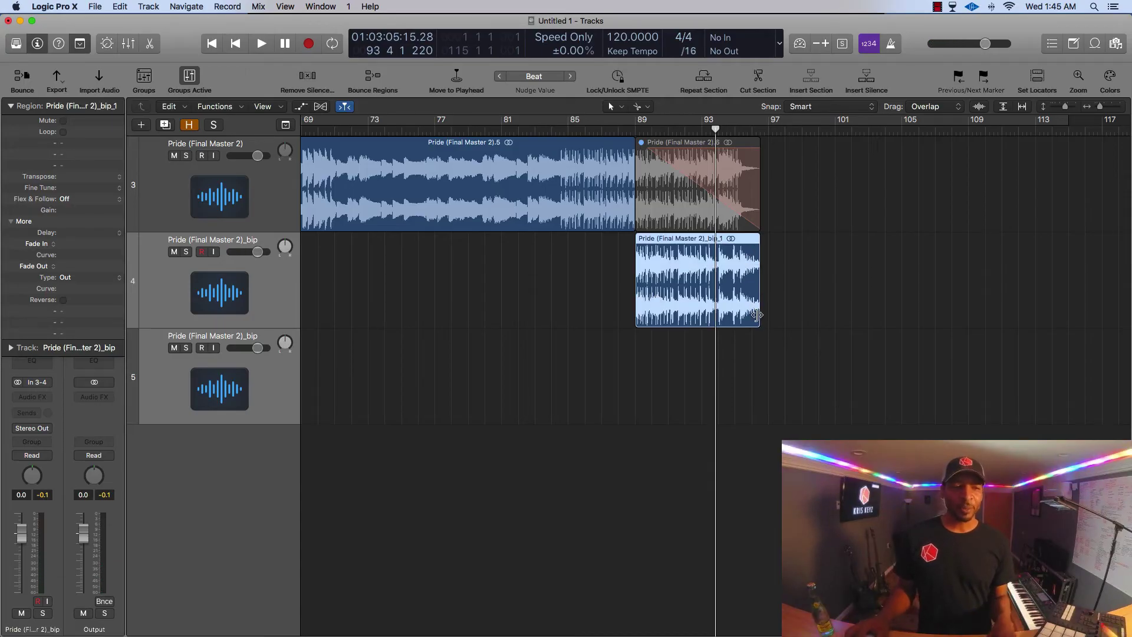
drag(757, 315, 759, 318)
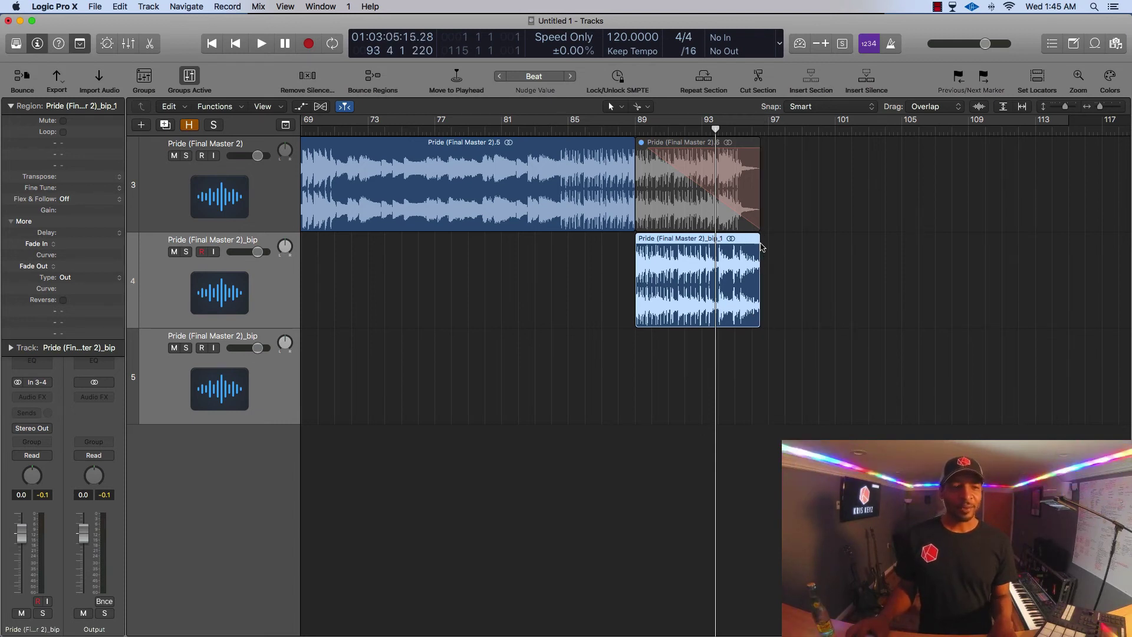
drag(759, 236, 701, 240)
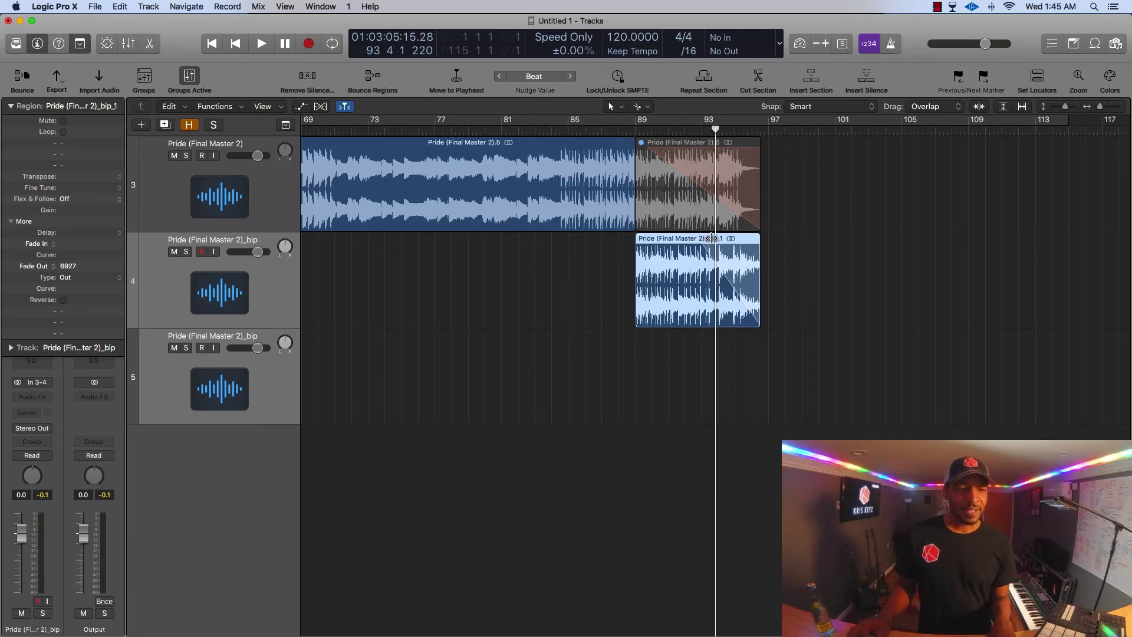
right_click(712, 239)
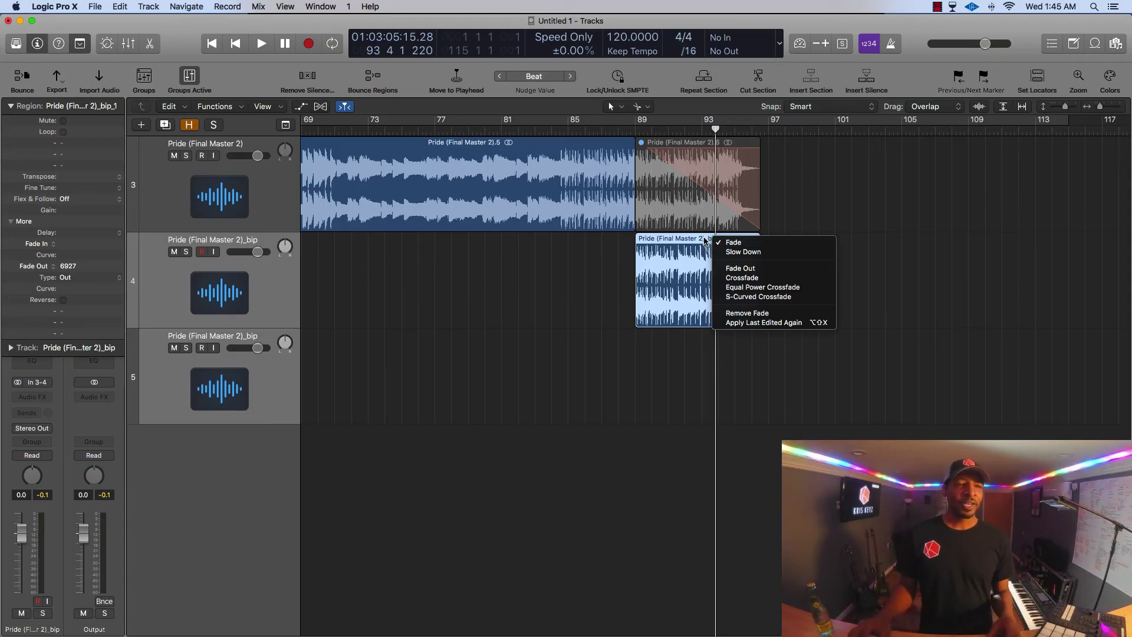
click(741, 253)
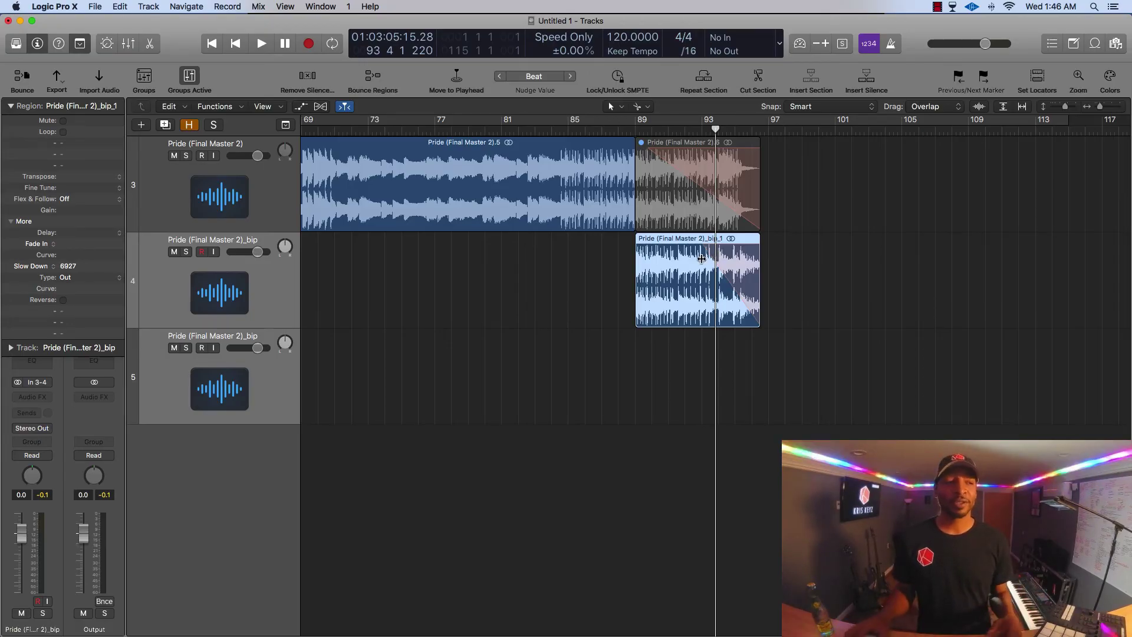
click(35, 268)
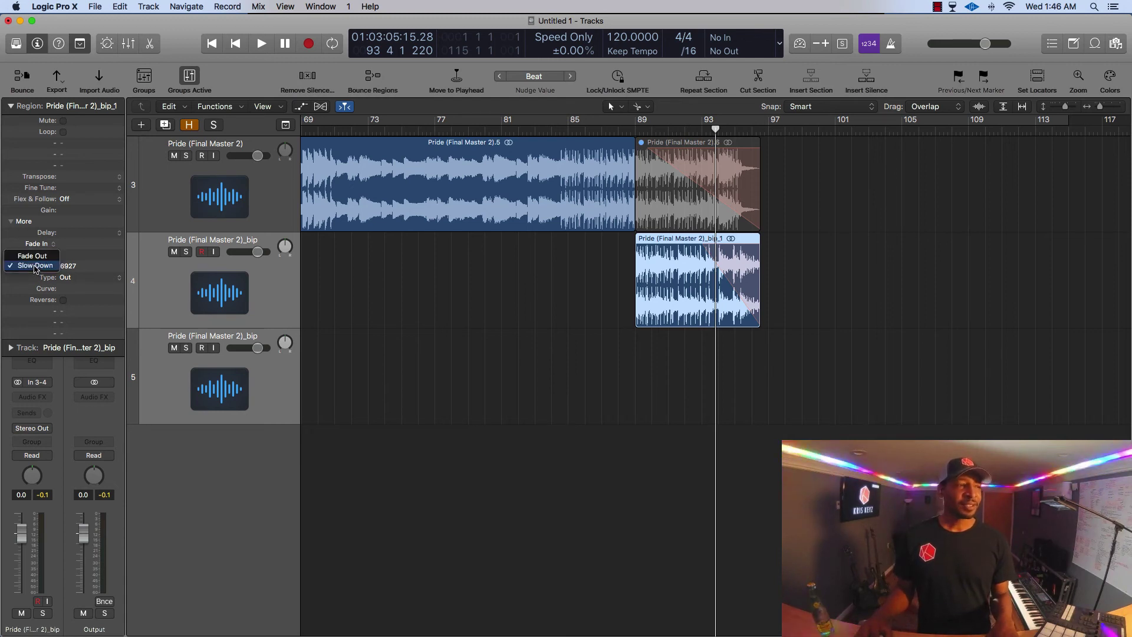
click(36, 267)
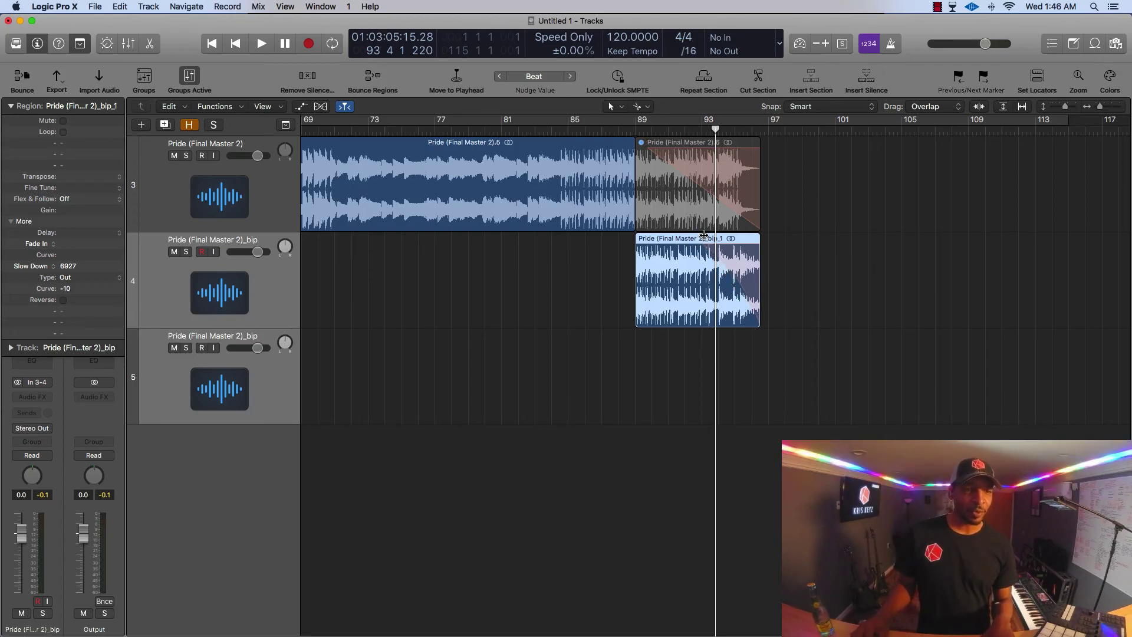
Play the song from bar 85 through the end of the bounced Slow Down section, and stop playback
click(619, 127)
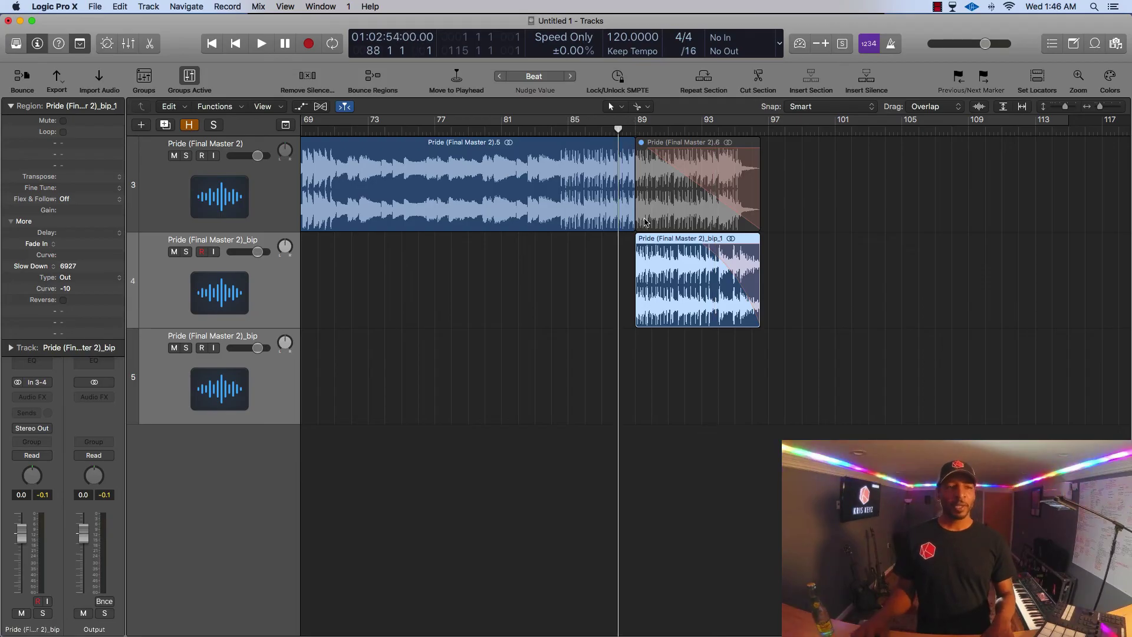
key(space)
click(567, 128)
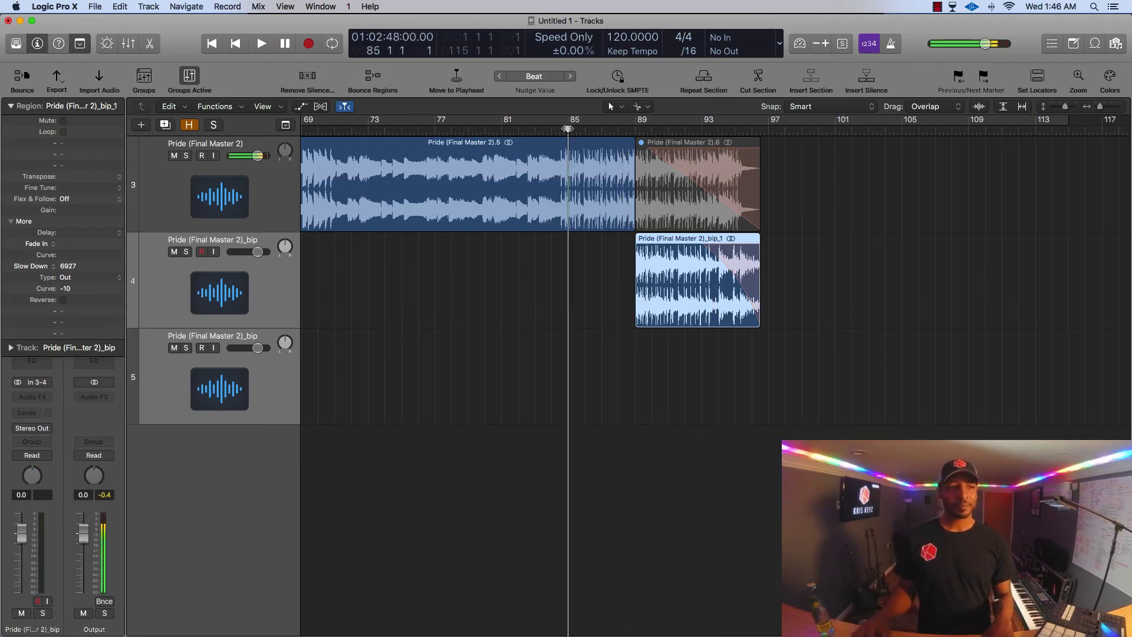
key(space)
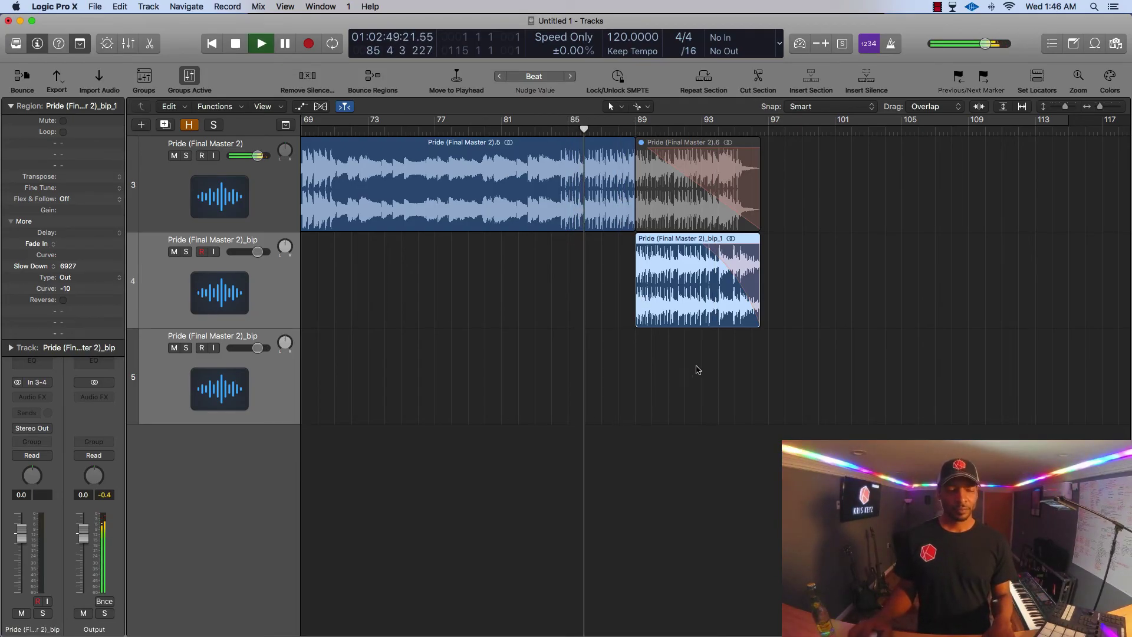
click(765, 377)
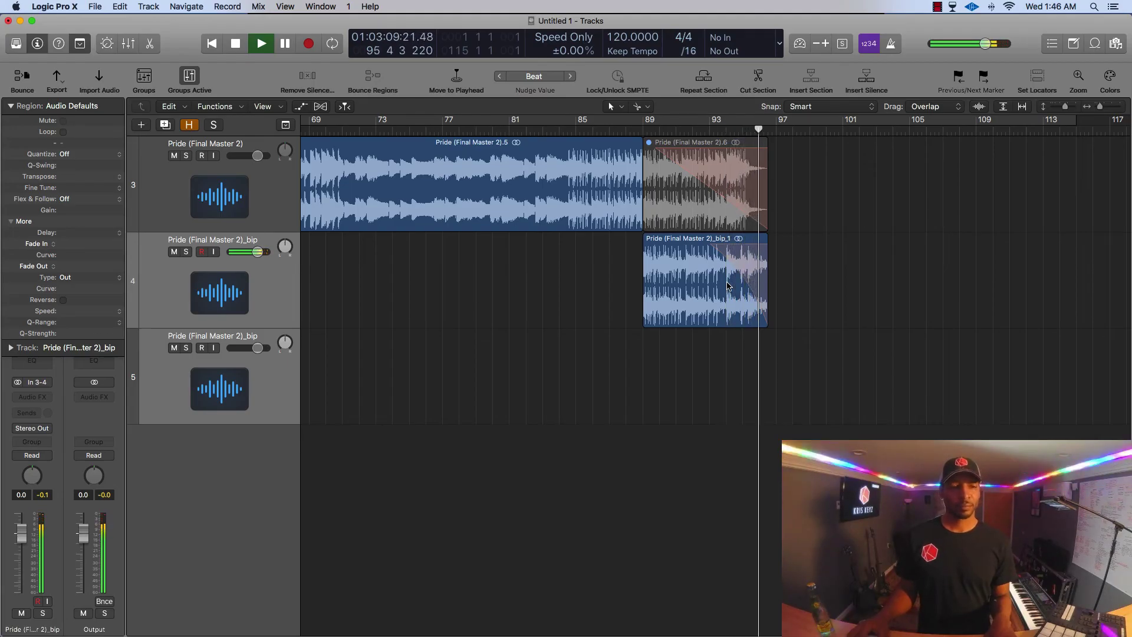
key(space)
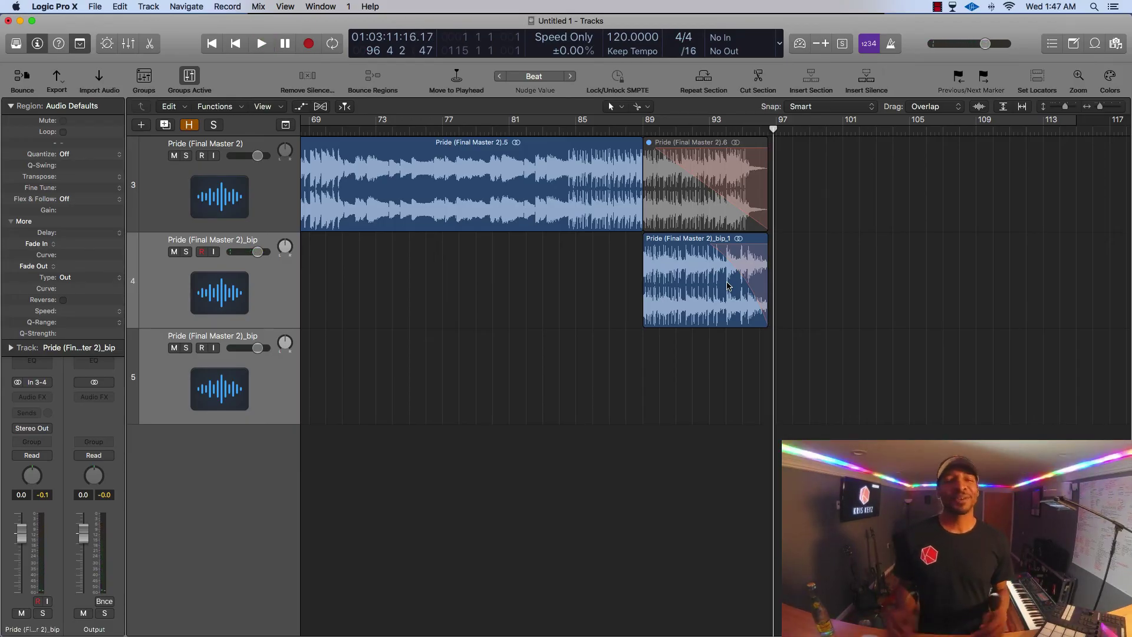
Trim the bounced ending region to late in bar 94 and shorten its Slow Down to about 4807 with a curve of about -2
drag(765, 323, 734, 323)
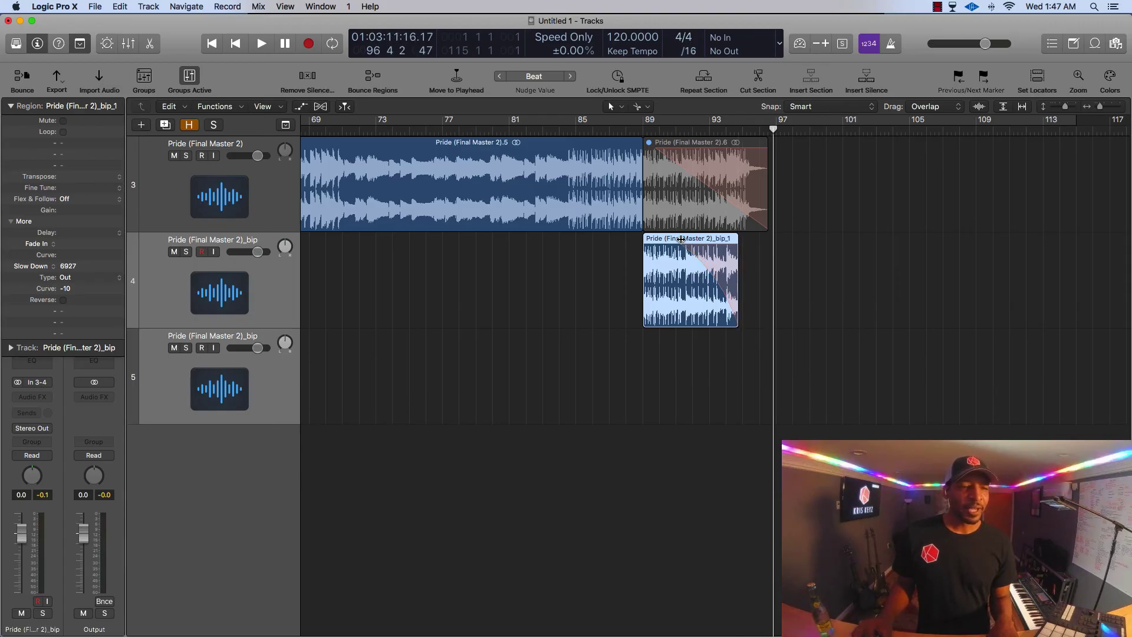
drag(688, 236, 721, 248)
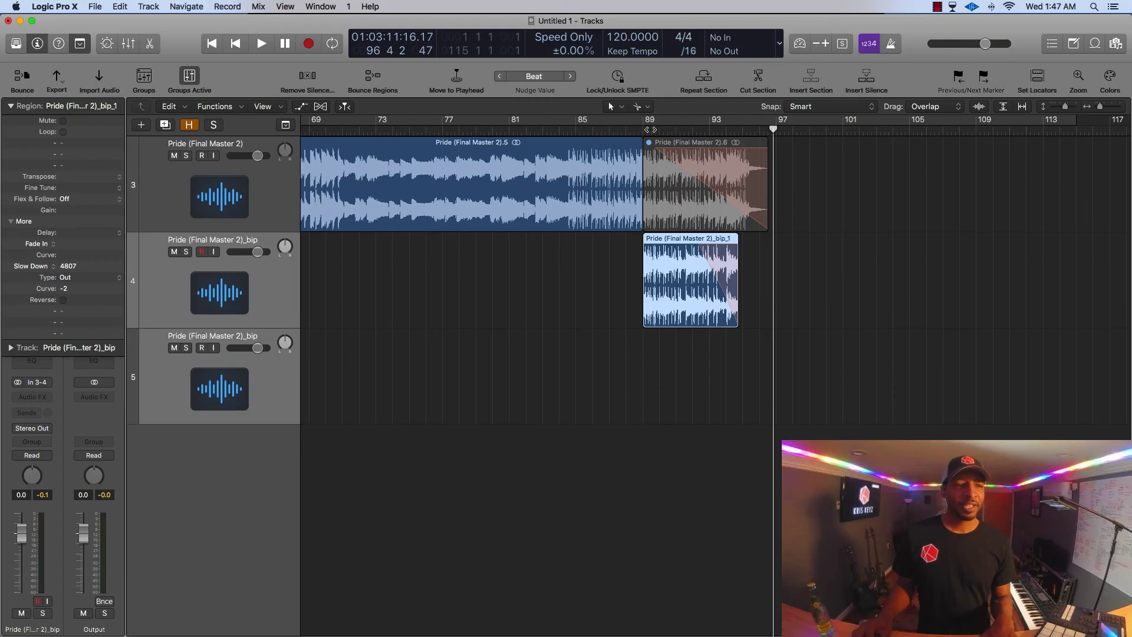
Play the trimmed ending with its shortened Slow Down from bar 89 to its end
click(644, 129)
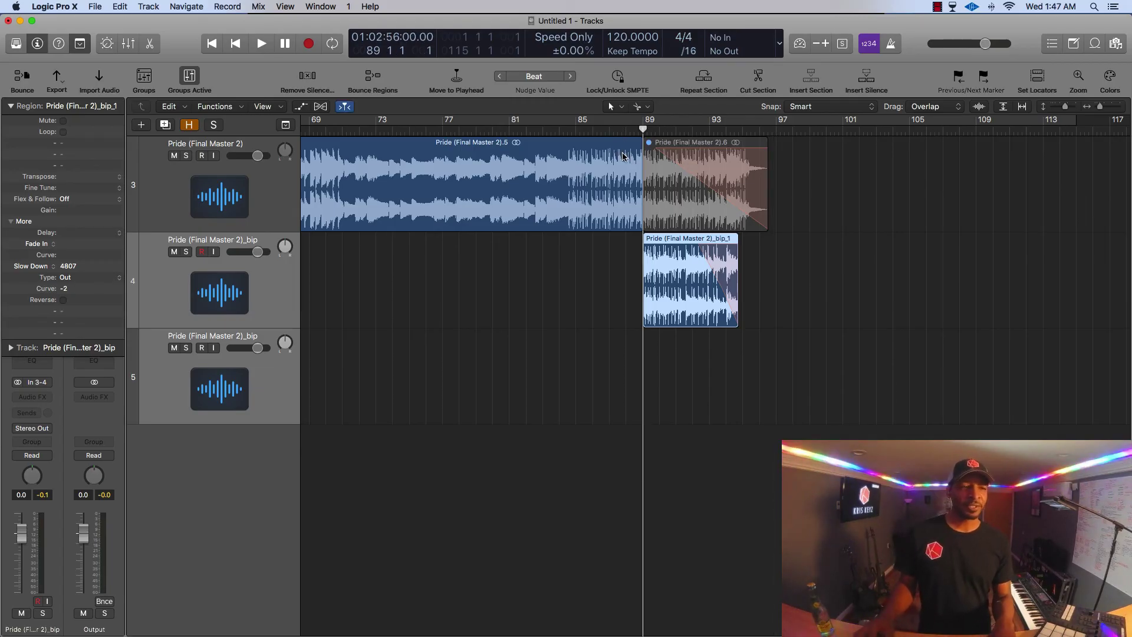
key(space)
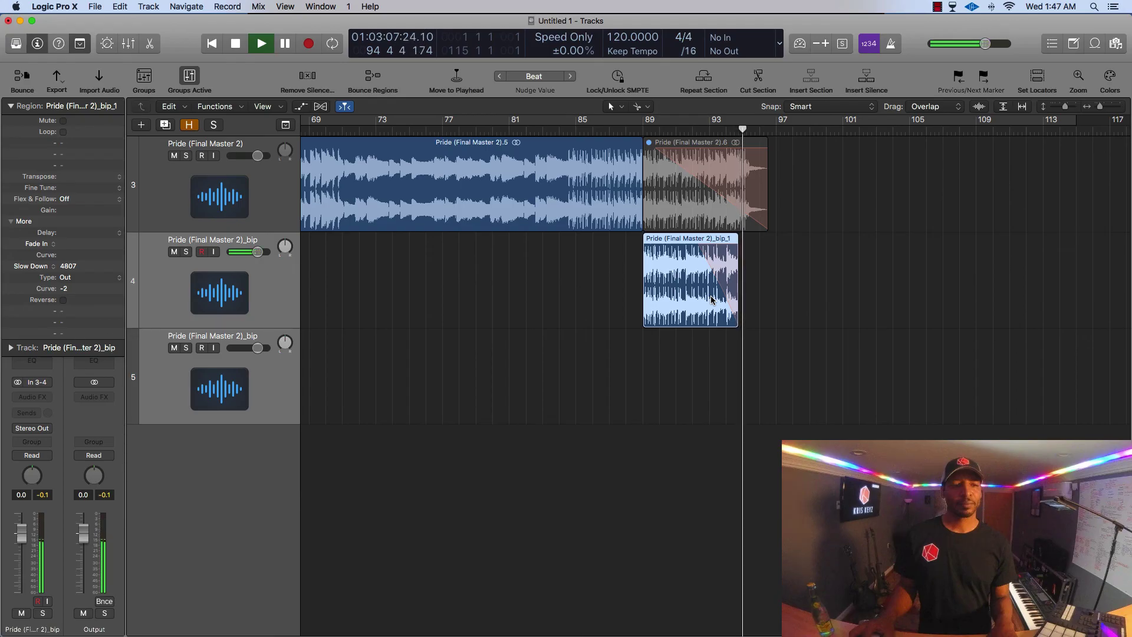
key(space)
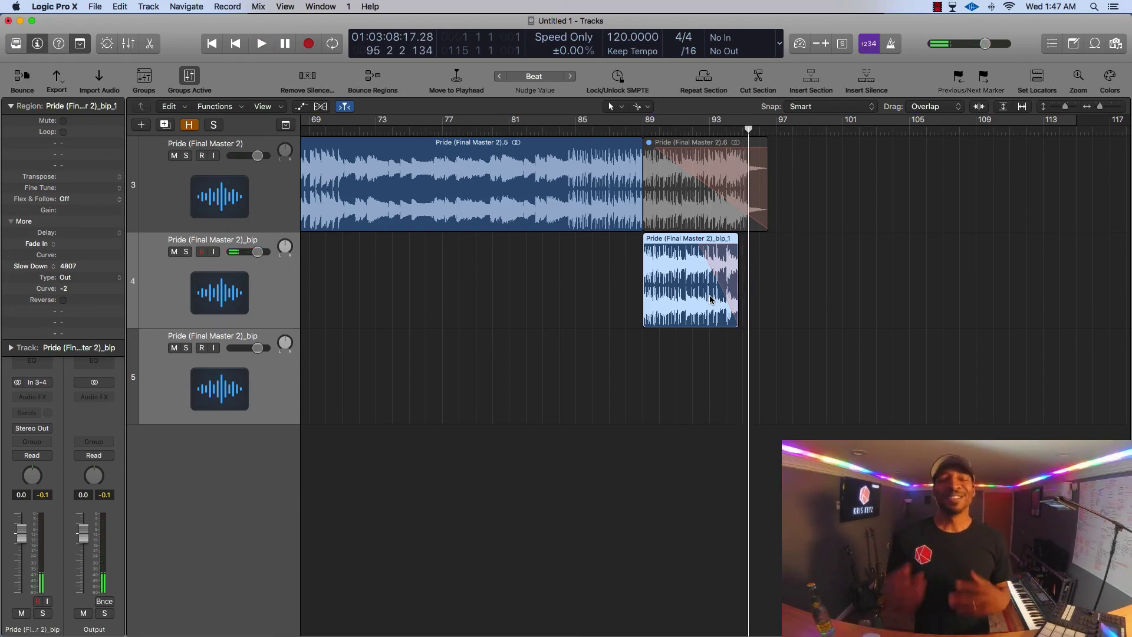